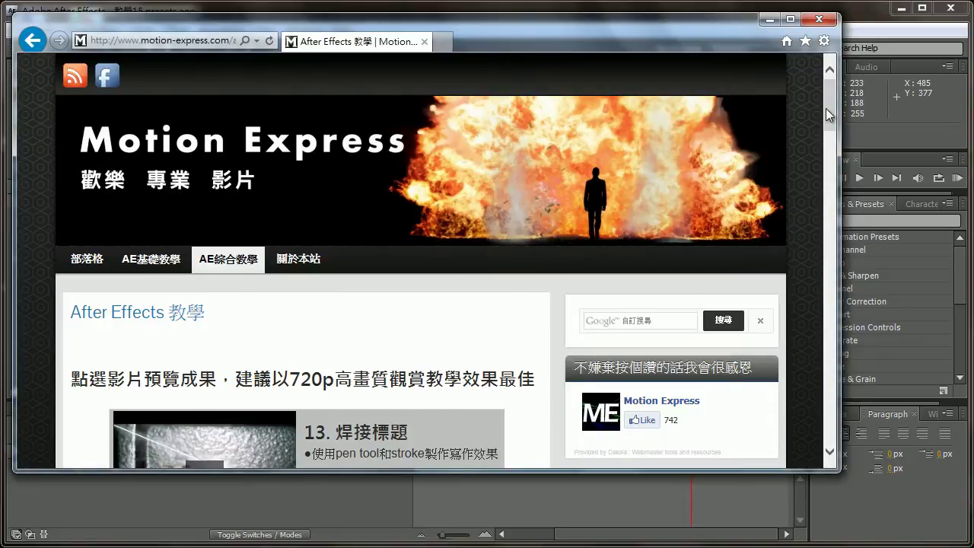
Browse the Motion Express lesson list, then return to After Effects with Comp 1's goose footage
{"action": "left_click_drag", "start_coordinate": [825, 108], "coordinate": [827, 152]}
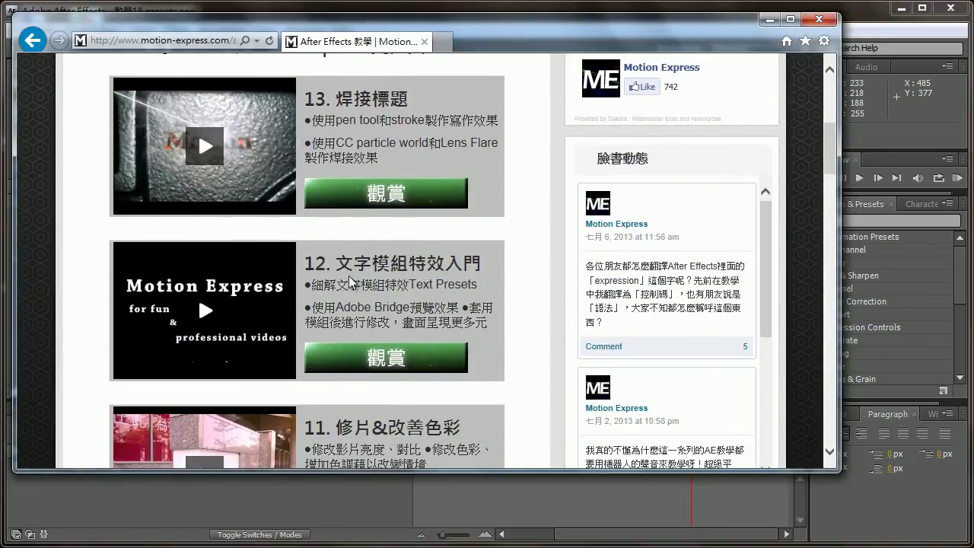
{"action": "left_click_drag", "start_coordinate": [829, 143], "coordinate": [835, 219]}
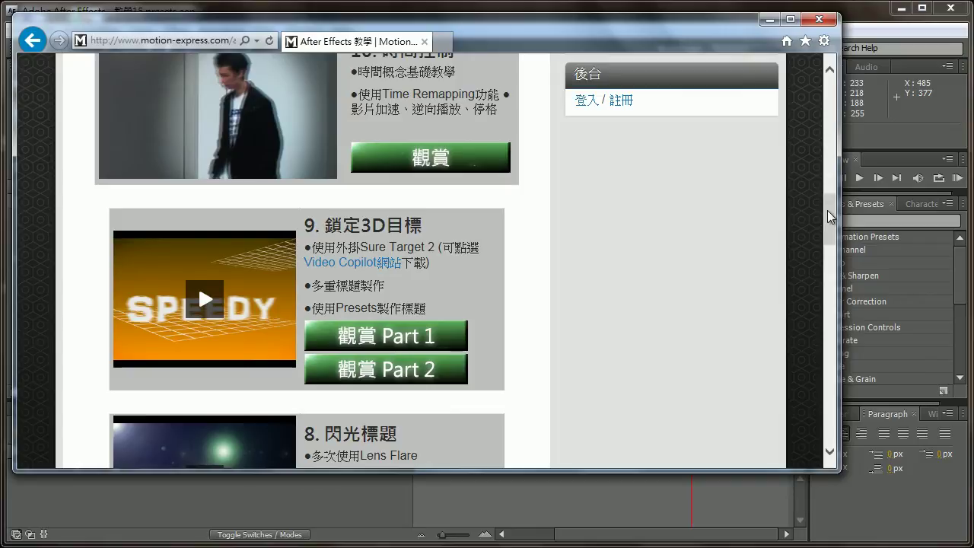
{"action": "left_click_drag", "start_coordinate": [831, 217], "coordinate": [831, 87]}
{"action": "left_click", "coordinate": [871, 17]}
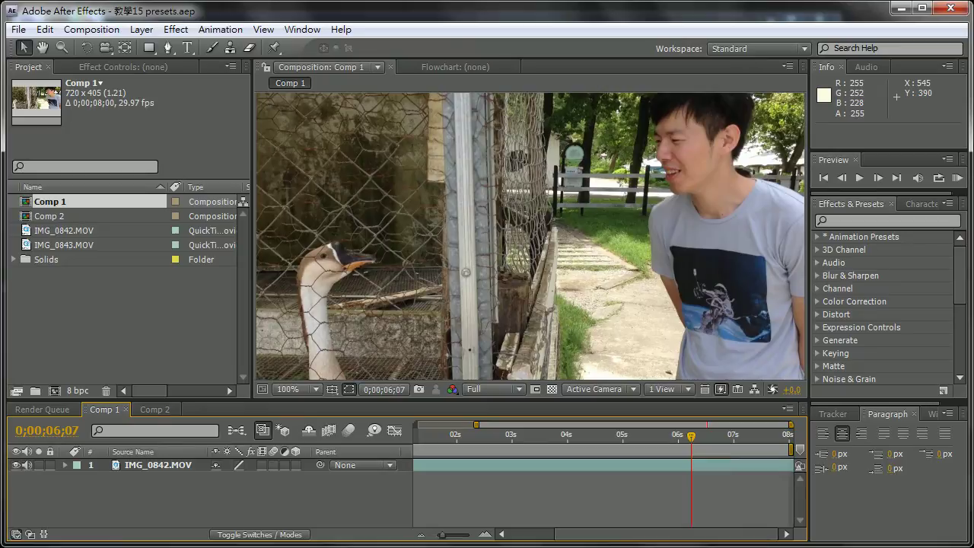
Review the Notepad list of Chinese preset terms such as 模板 and 預設模板, then close it
{"action": "left_click", "coordinate": [532, 547]}
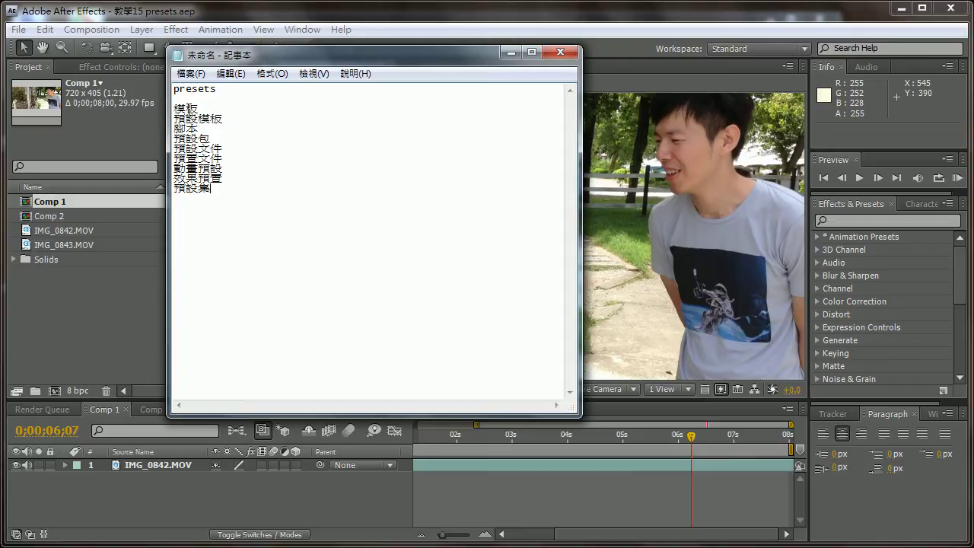
{"action": "left_click_drag", "start_coordinate": [221, 119], "coordinate": [183, 129]}
{"action": "left_click", "coordinate": [180, 128]}
{"action": "left_click_drag", "start_coordinate": [227, 119], "coordinate": [152, 108]}
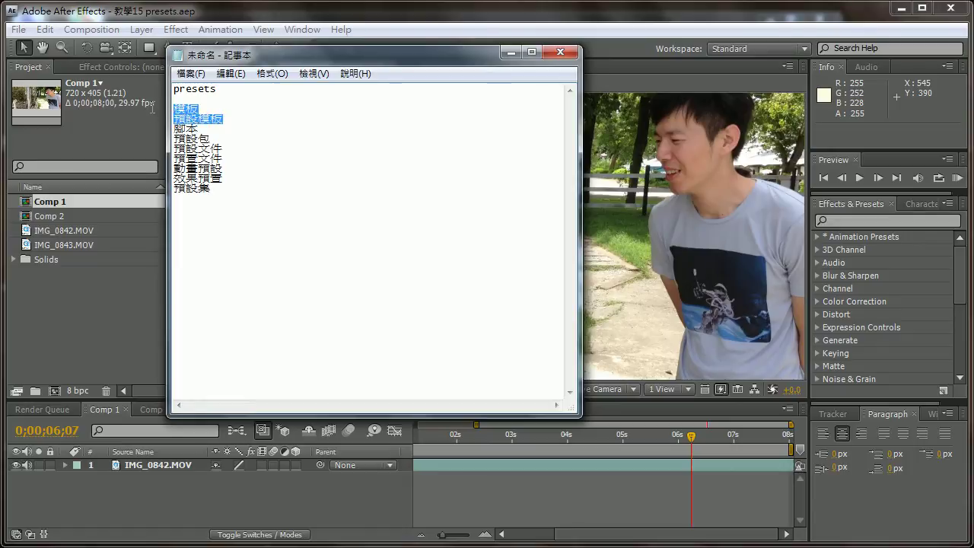
{"action": "left_click", "coordinate": [245, 120]}
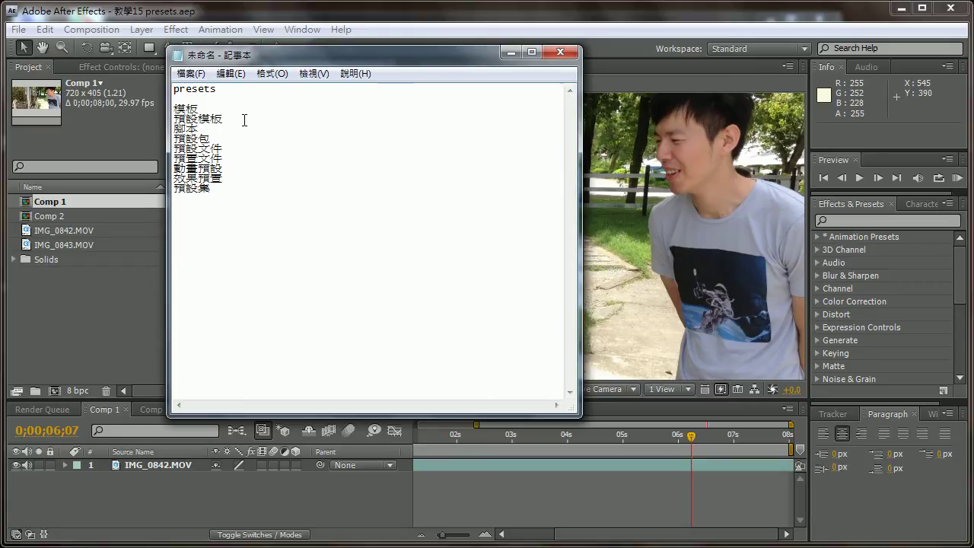
{"action": "left_click", "coordinate": [560, 52]}
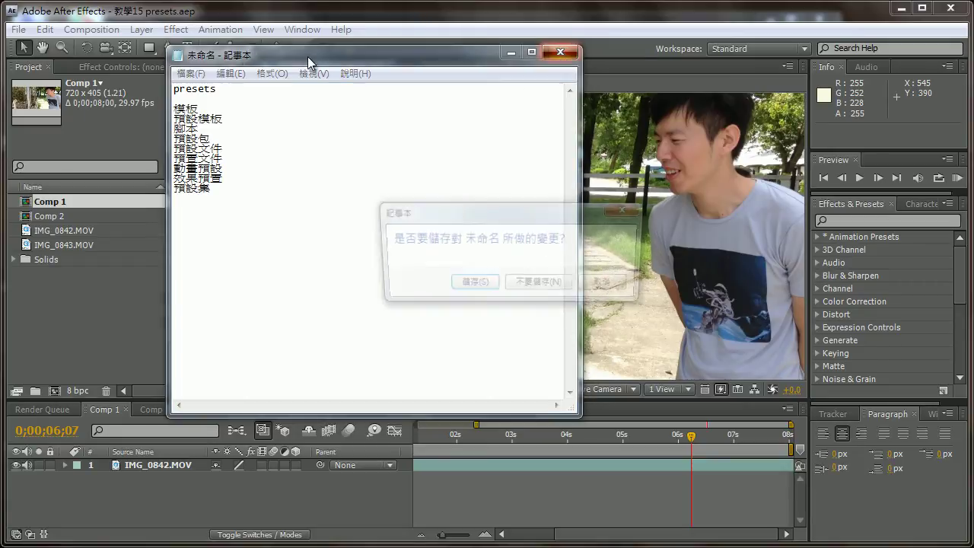
Discard the notes unsaved and add Adjustment Layer 3 above IMG_0842.MOV in Comp 1
{"action": "left_click", "coordinate": [540, 284]}
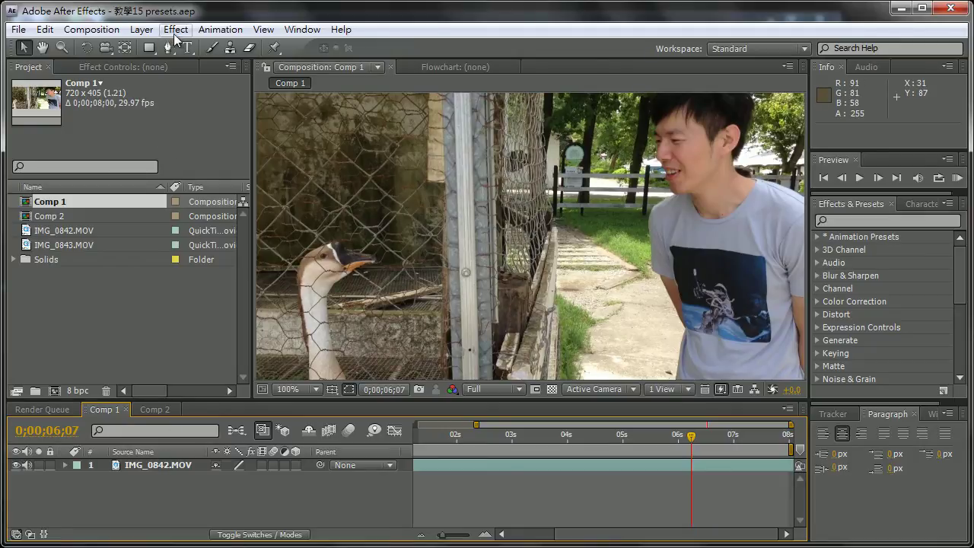
{"action": "left_click", "coordinate": [146, 32]}
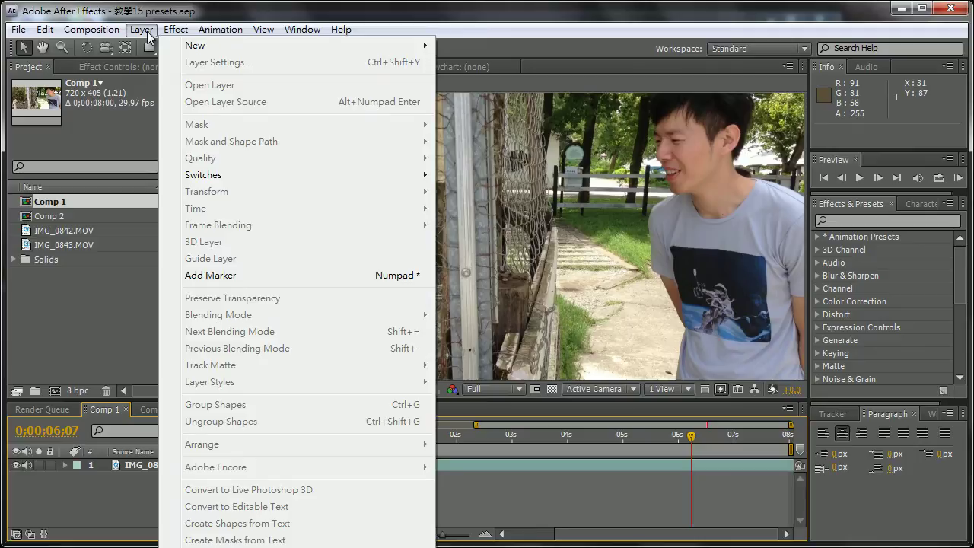
{"action": "left_click", "coordinate": [140, 29]}
{"action": "left_click", "coordinate": [140, 29]}
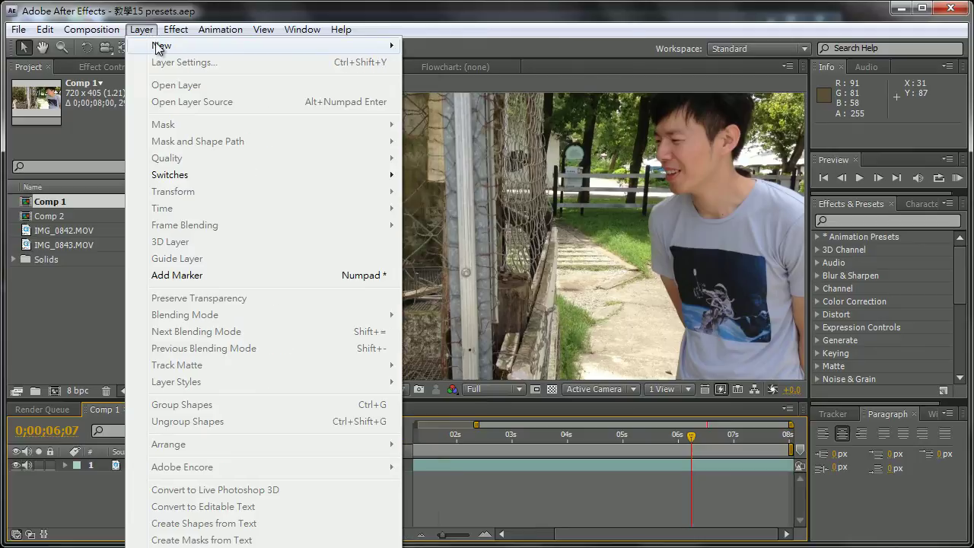
{"action": "mouse_move", "coordinate": [162, 47]}
{"action": "left_click", "coordinate": [487, 147]}
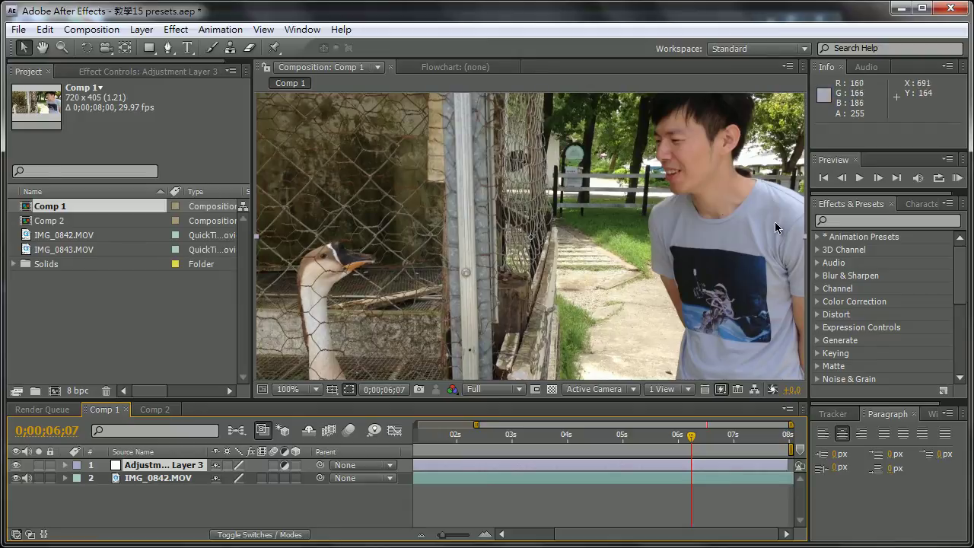
Apply the Color Correction > Curves effect to Adjustment Layer 3
{"action": "left_click", "coordinate": [175, 29]}
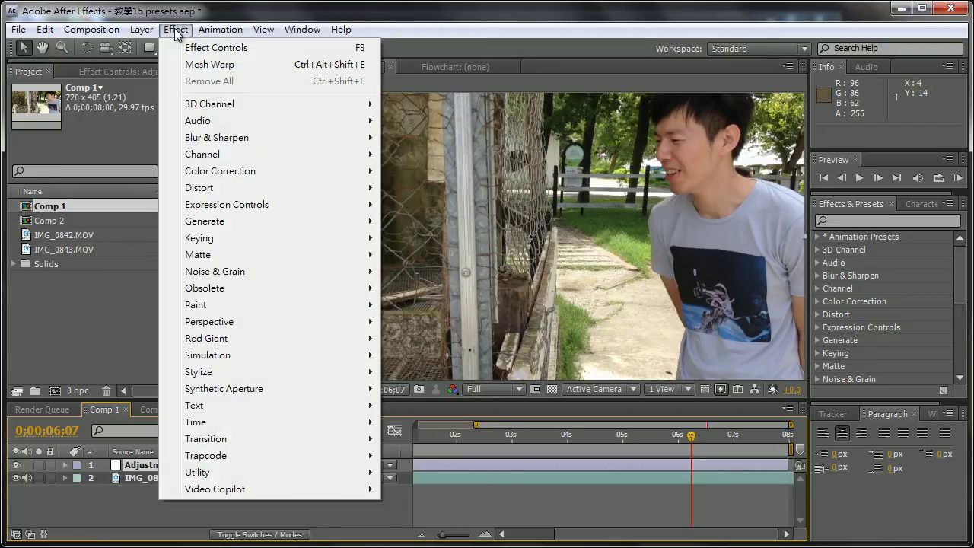
{"action": "mouse_move", "coordinate": [245, 171]}
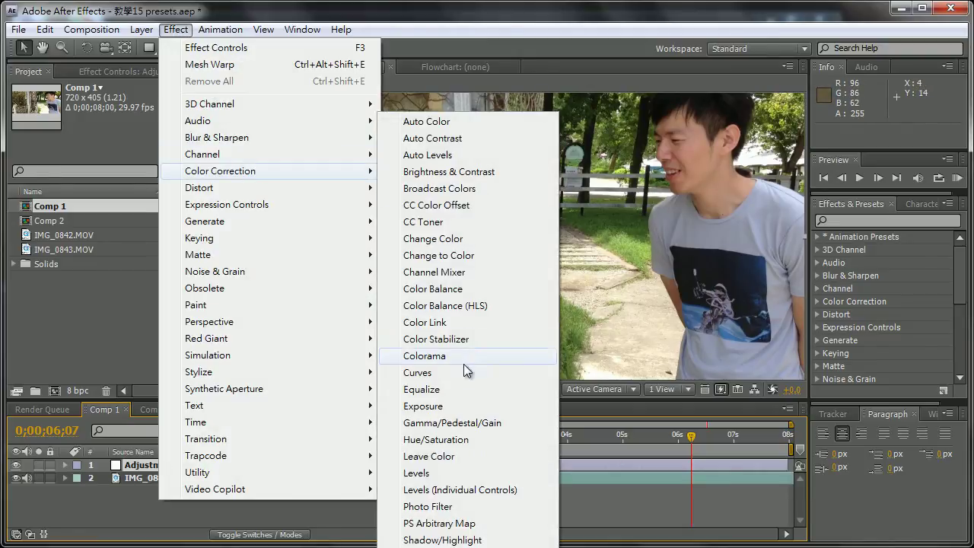
{"action": "left_click", "coordinate": [464, 370]}
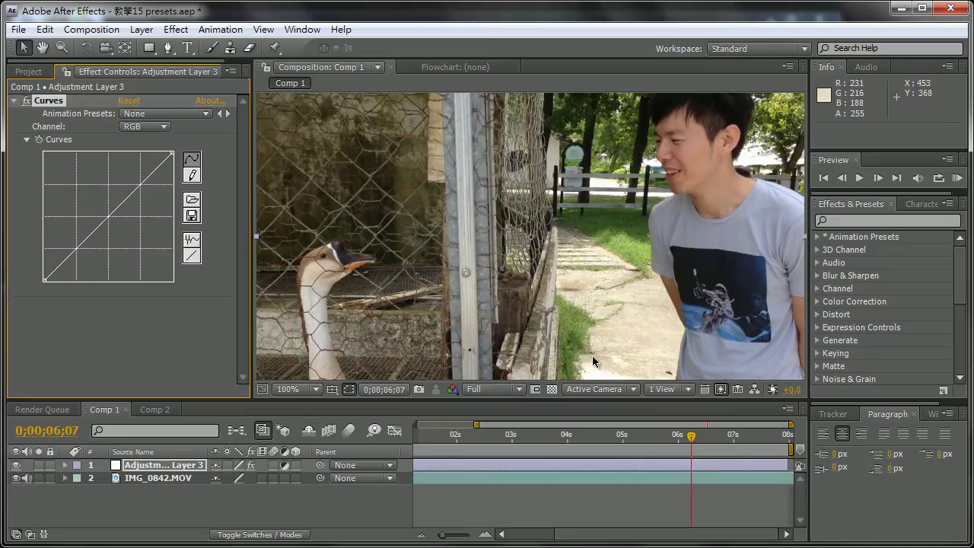
At 0;00;07;05, lower the Curves top-right point to slightly darken the footage
{"action": "left_click", "coordinate": [694, 439]}
{"action": "left_click_drag", "start_coordinate": [693, 438], "coordinate": [732, 438]}
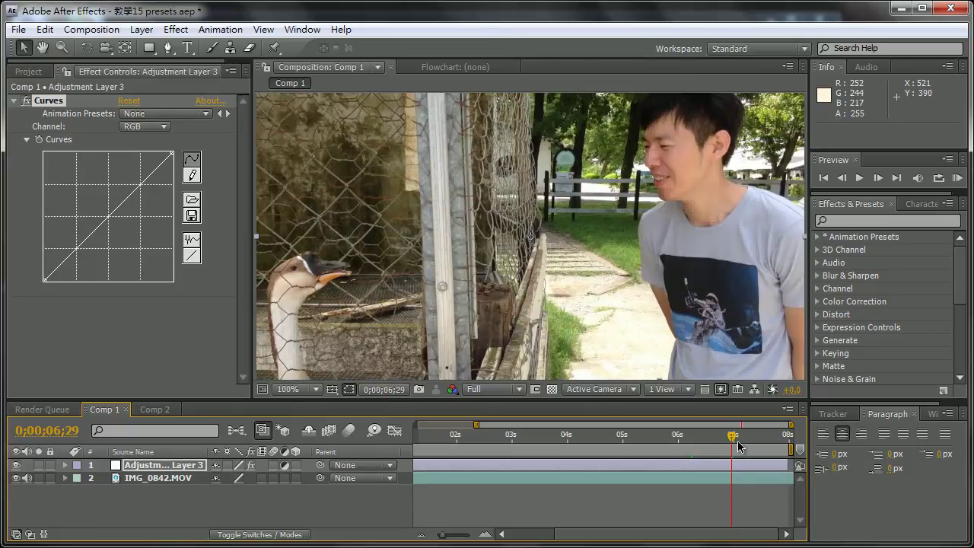
{"action": "left_click_drag", "start_coordinate": [734, 439], "coordinate": [743, 438]}
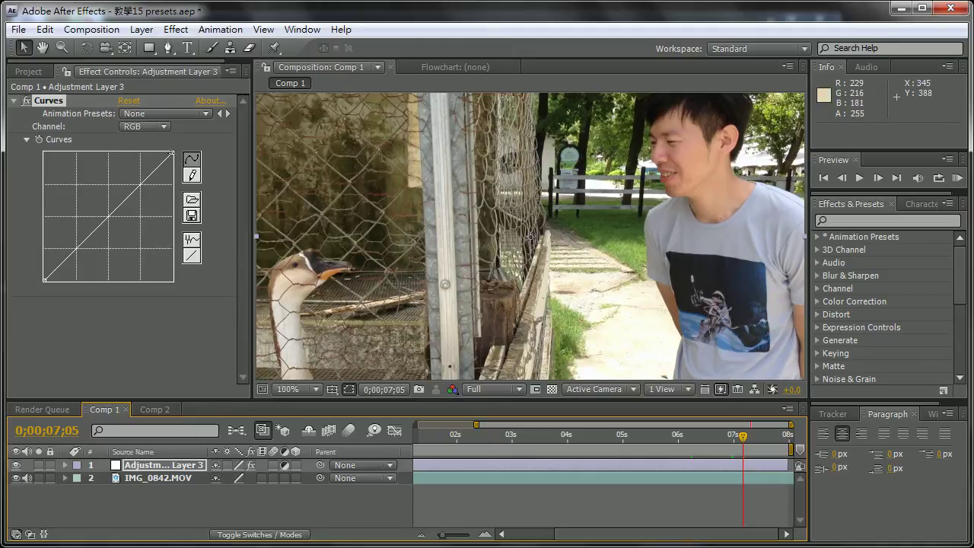
{"action": "left_click_drag", "start_coordinate": [172, 152], "coordinate": [172, 177]}
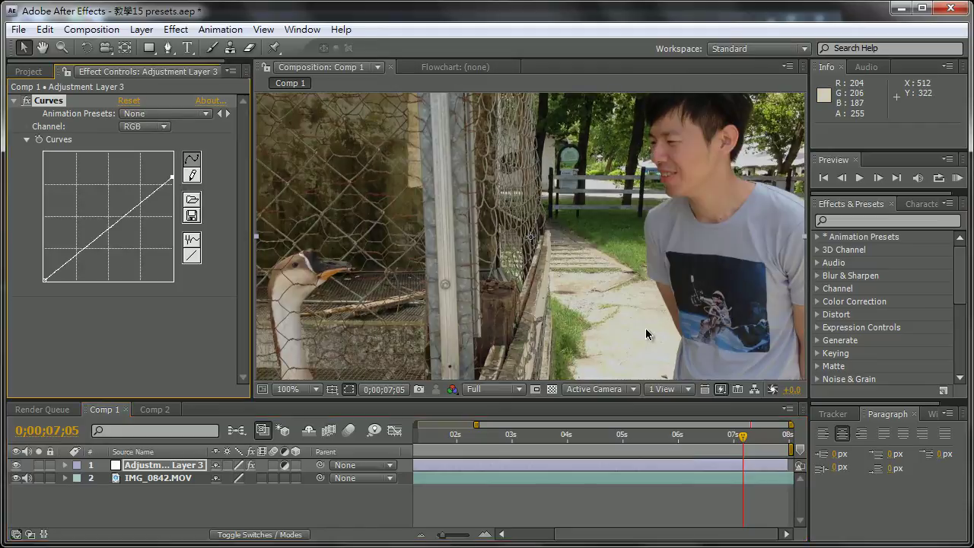
{"action": "left_click_drag", "start_coordinate": [172, 177], "coordinate": [172, 173]}
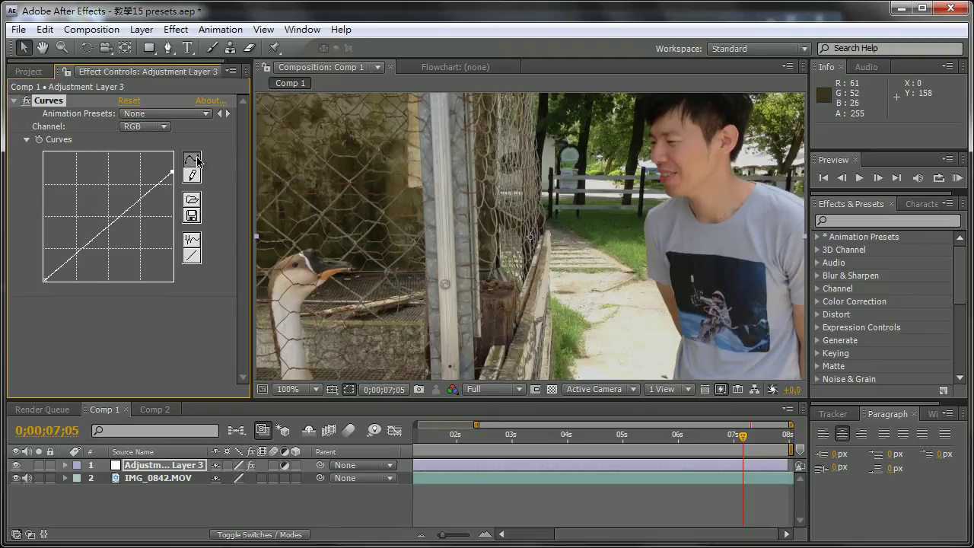
Draw an elliptical Mask 1 over the path beside the man with the Ellipse Tool
{"action": "left_click", "coordinate": [175, 29]}
{"action": "mouse_move", "coordinate": [142, 29]}
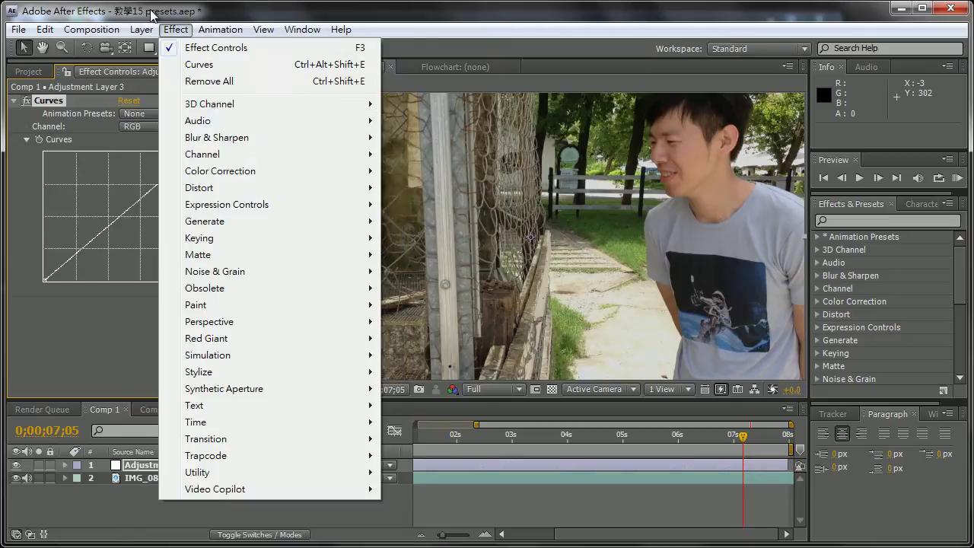
{"action": "left_click", "coordinate": [149, 47]}
{"action": "left_click_drag", "start_coordinate": [149, 47], "coordinate": [187, 84]}
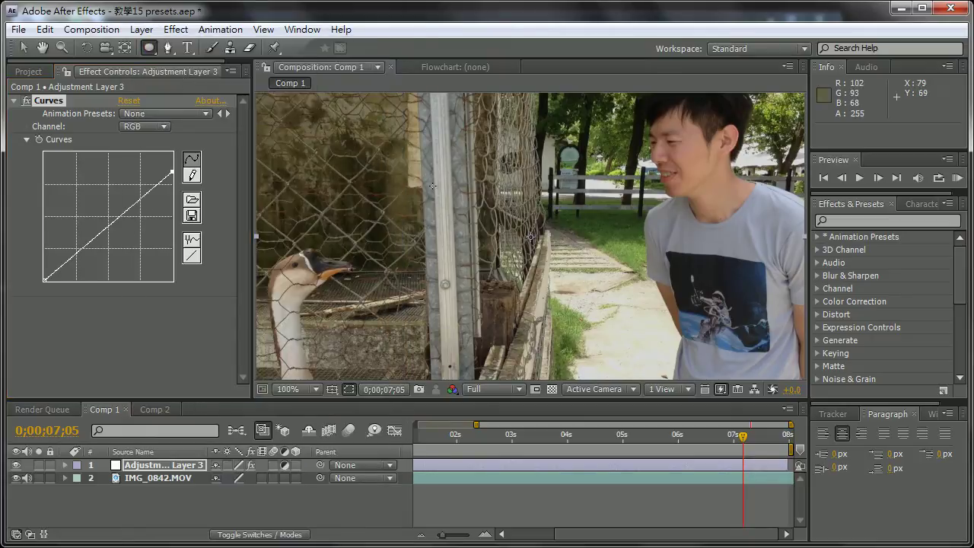
{"action": "left_click_drag", "start_coordinate": [574, 288], "coordinate": [678, 379]}
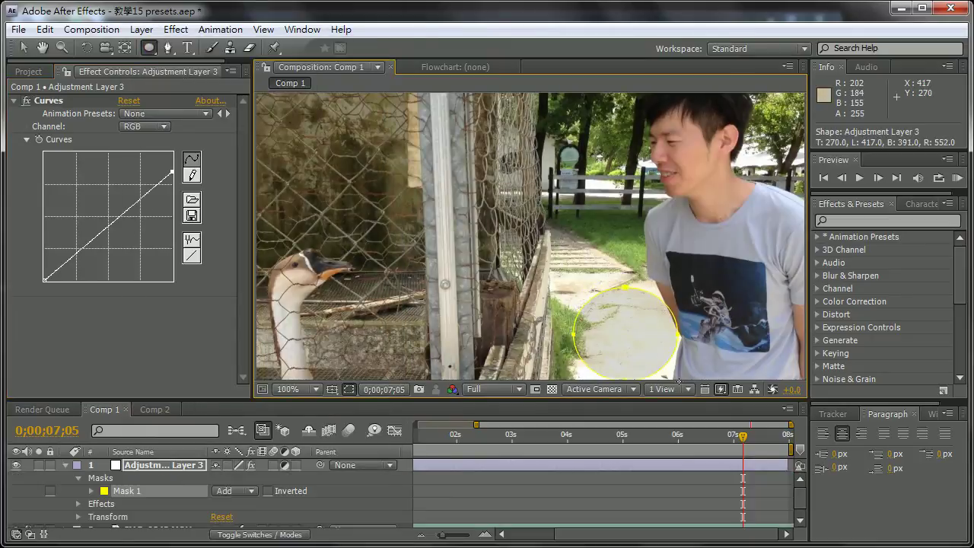
Feather Mask 1 to 52 pixels
{"action": "left_click", "coordinate": [22, 47]}
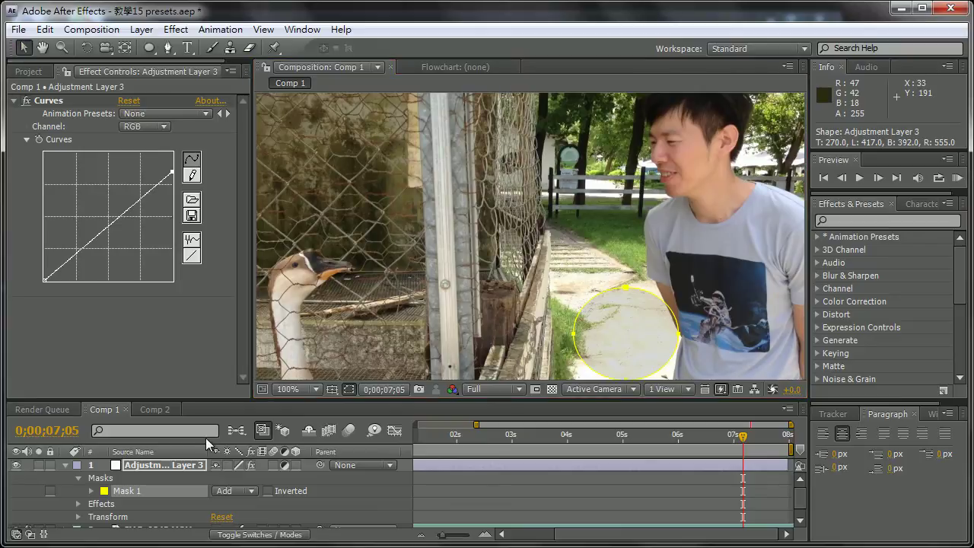
{"action": "left_click", "coordinate": [149, 493]}
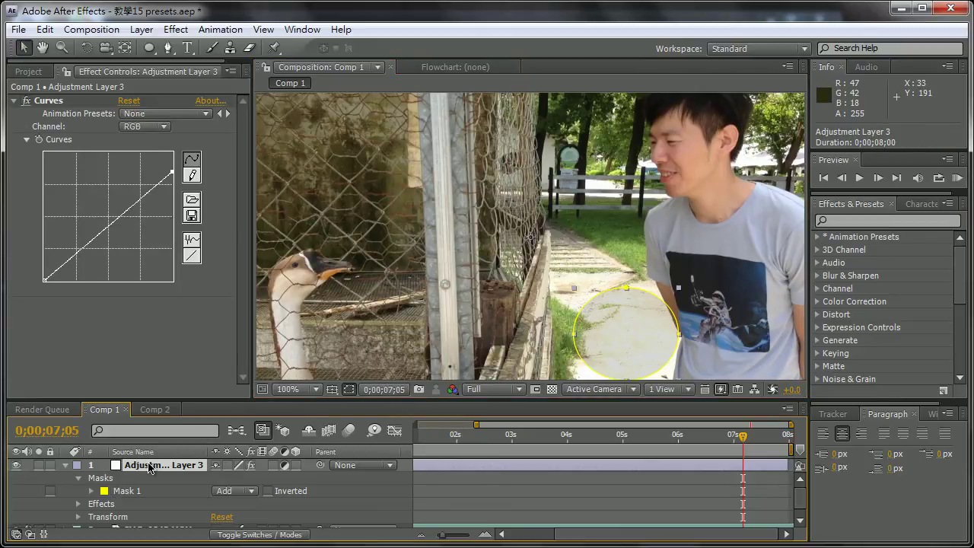
{"action": "key", "text": "f"}
{"action": "left_click_drag", "start_coordinate": [238, 491], "coordinate": [299, 491]}
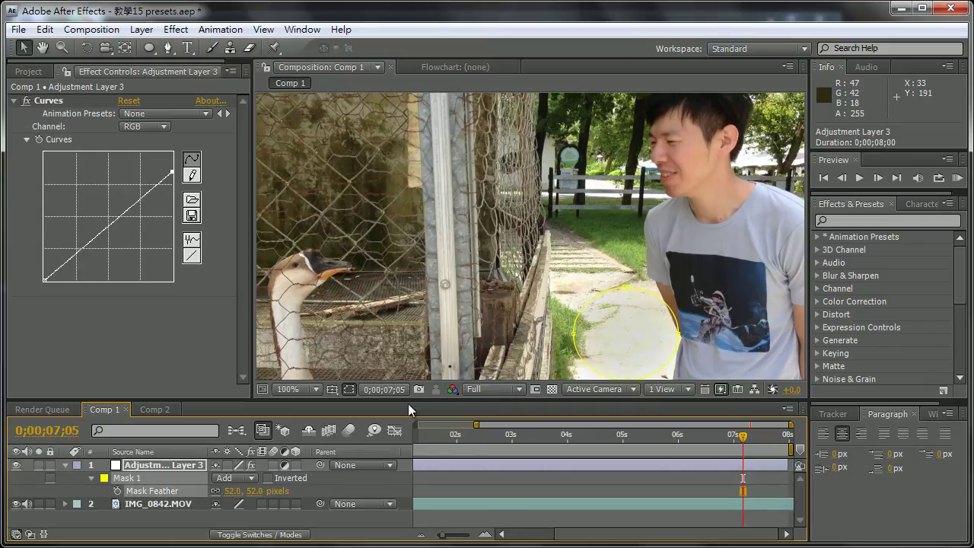
Scrub back from 07;04 and play the comp to review the darkening effect
{"action": "left_click", "coordinate": [686, 506]}
{"action": "left_click", "coordinate": [738, 439]}
{"action": "mouse_move", "coordinate": [738, 444]}
{"action": "left_mouse_down"}
{"action": "mouse_move", "coordinate": [704, 443]}
{"action": "mouse_move", "coordinate": [702, 457]}
{"action": "left_mouse_up"}
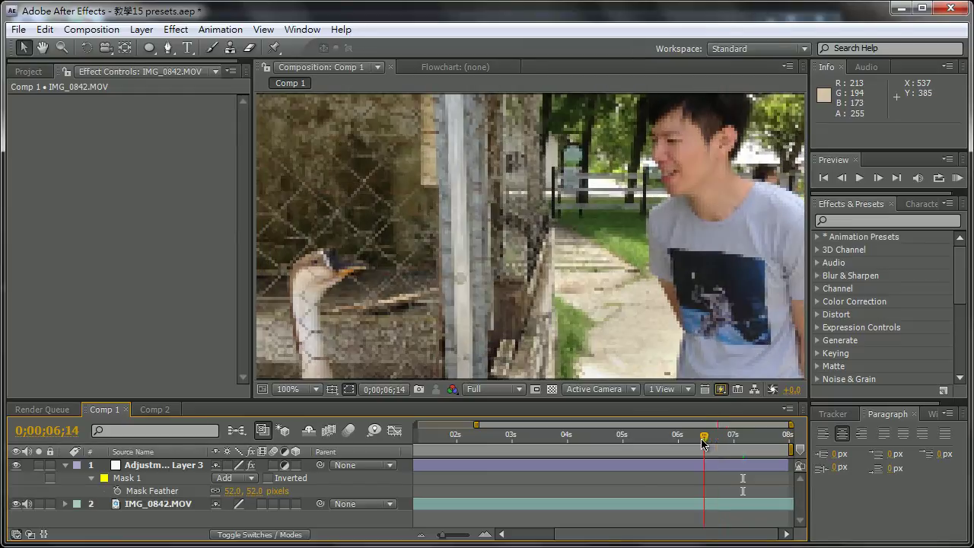
{"action": "key", "text": "h"}
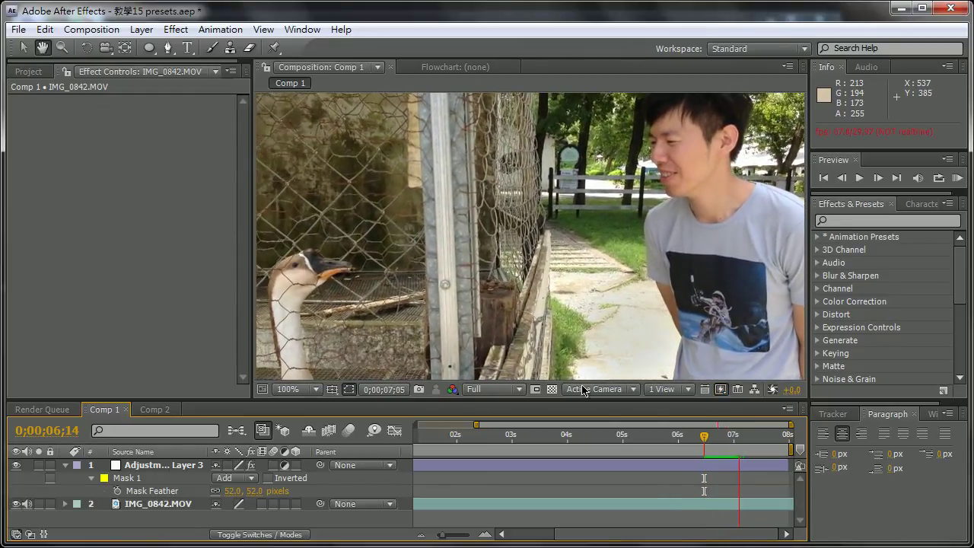
{"action": "key", "text": "v"}
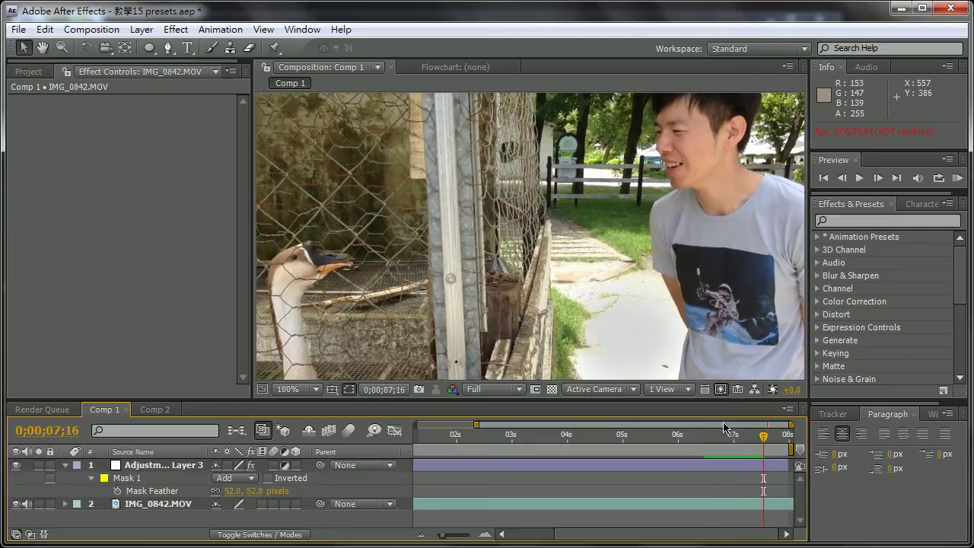
Retune the Curves highlight point and keyframe Mask 1's feather at 71 pixels
{"action": "left_click", "coordinate": [190, 464]}
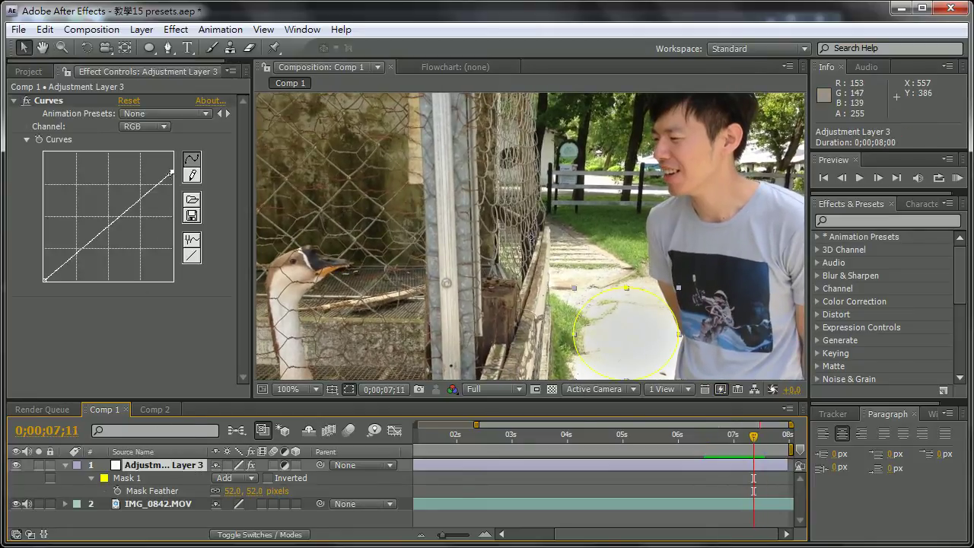
{"action": "left_click_drag", "start_coordinate": [172, 172], "coordinate": [172, 179]}
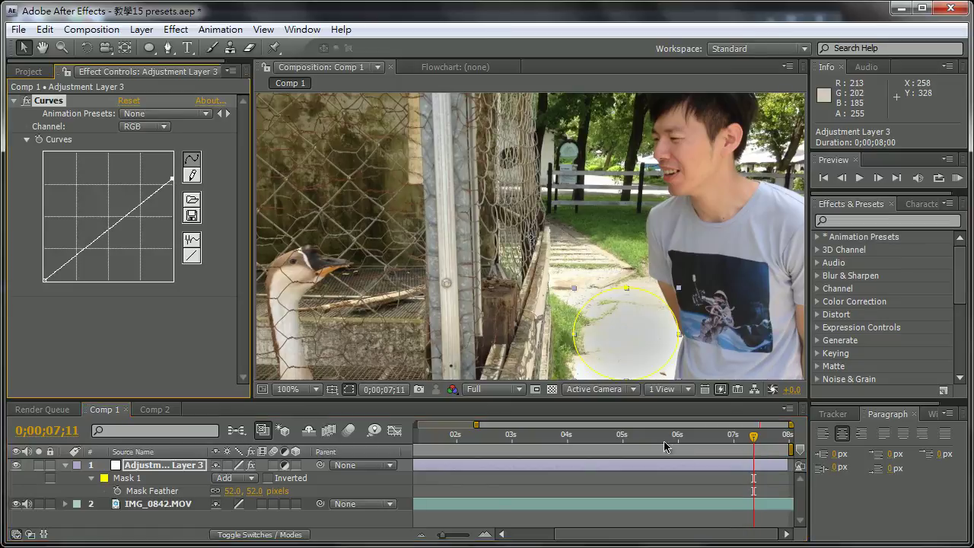
{"action": "left_click_drag", "start_coordinate": [249, 491], "coordinate": [267, 491]}
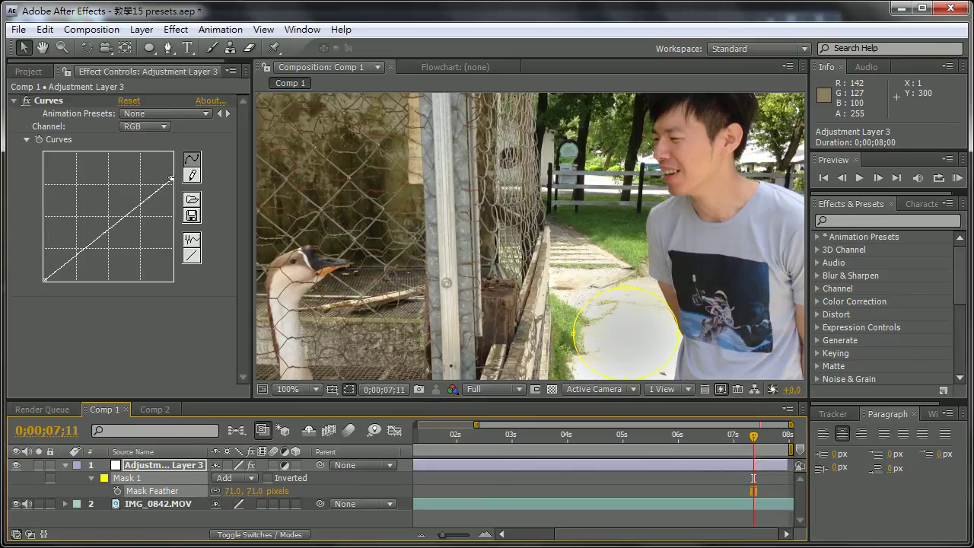
{"action": "left_click_drag", "start_coordinate": [172, 178], "coordinate": [172, 173]}
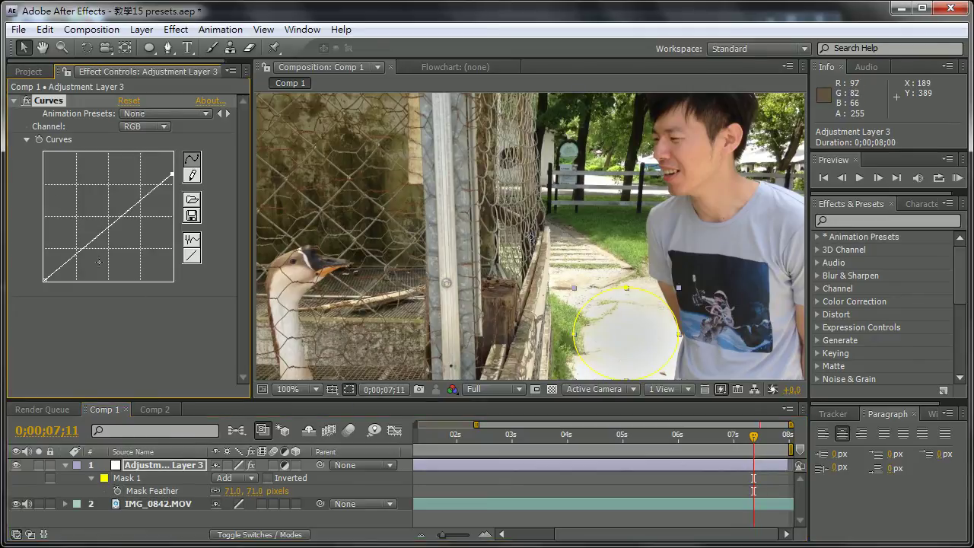
{"action": "left_click", "coordinate": [27, 71]}
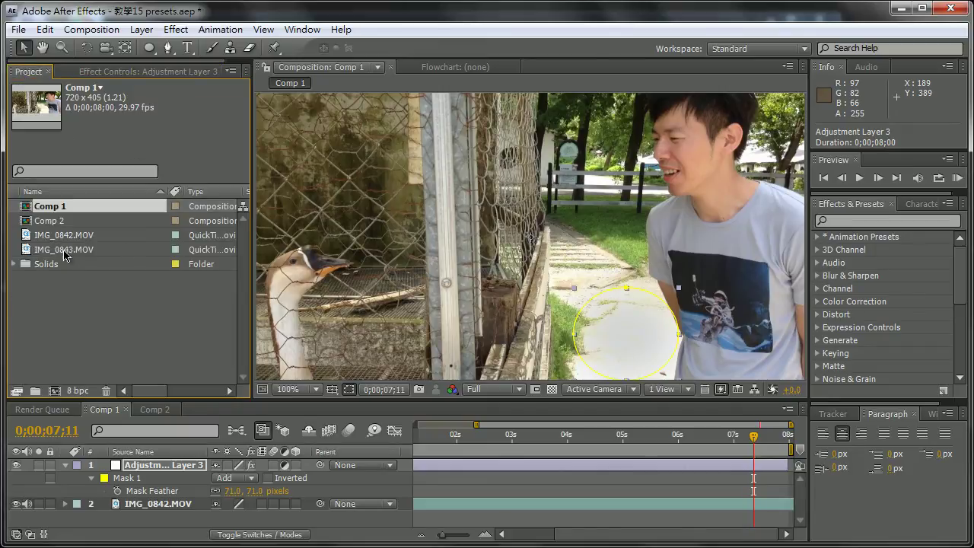
Glance at Comp 2, return to Comp 1, and show Adjustment Layer 3's Curves with F3
{"action": "left_click", "coordinate": [156, 410]}
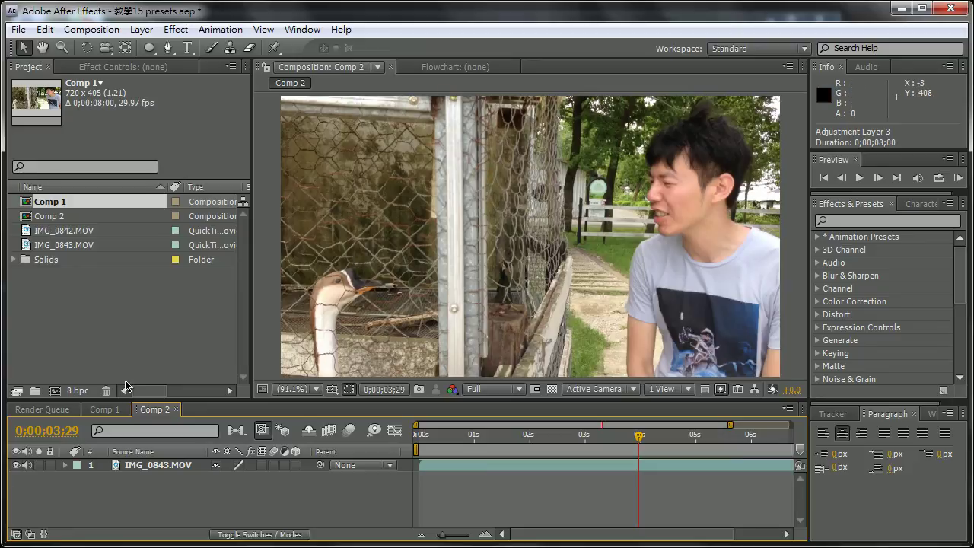
{"action": "left_click", "coordinate": [102, 410]}
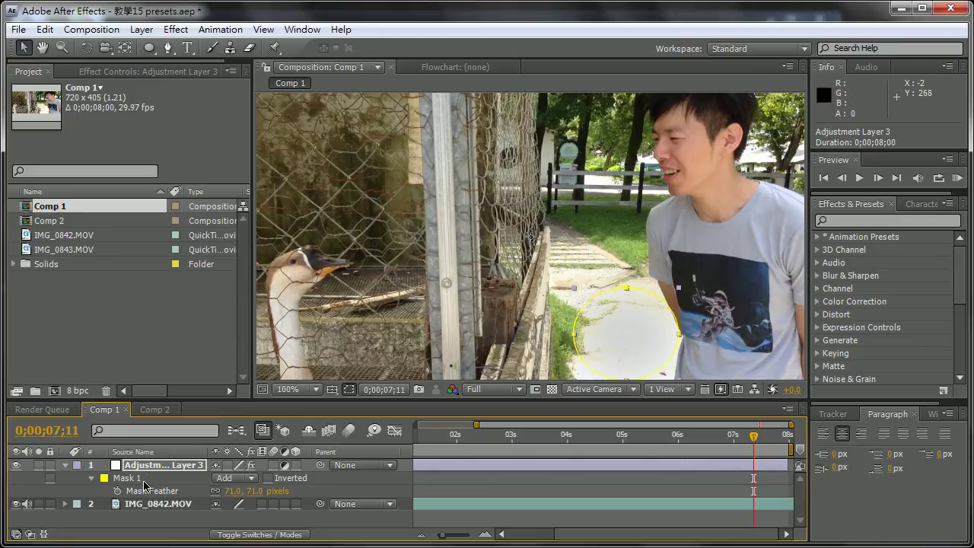
{"action": "key", "text": "F3"}
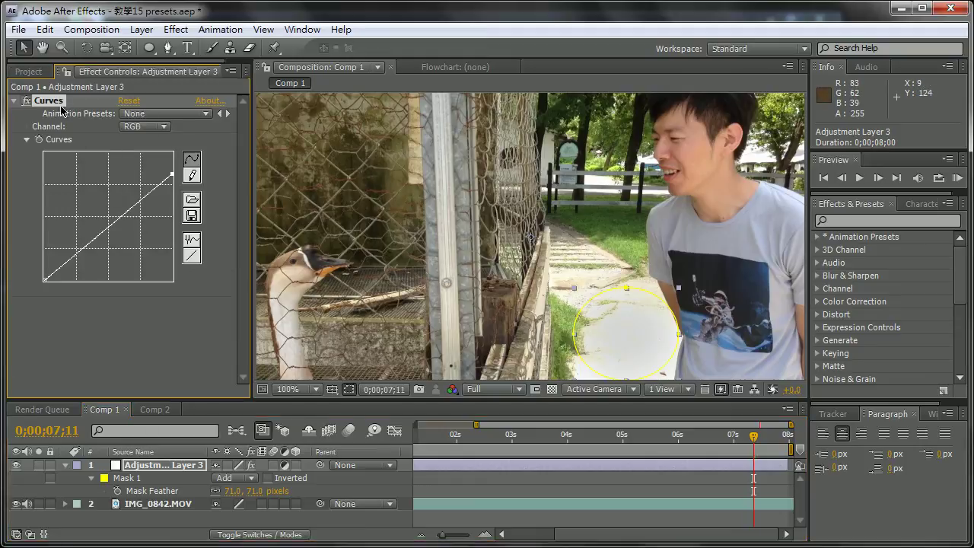
Choose Save Selection as Animation Preset from the Curves effect's Animation Presets list
{"action": "left_click", "coordinate": [156, 113]}
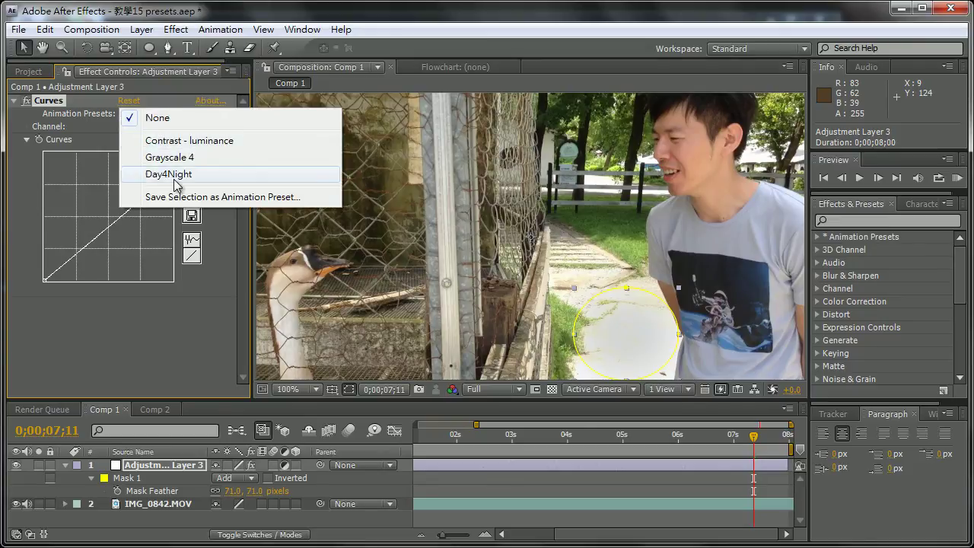
{"action": "left_click", "coordinate": [153, 347]}
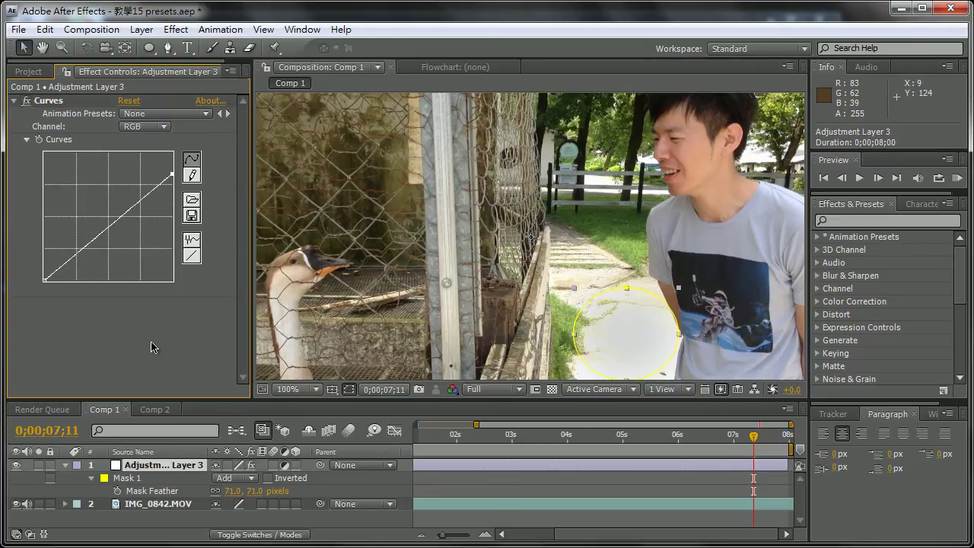
{"action": "left_click", "coordinate": [138, 116]}
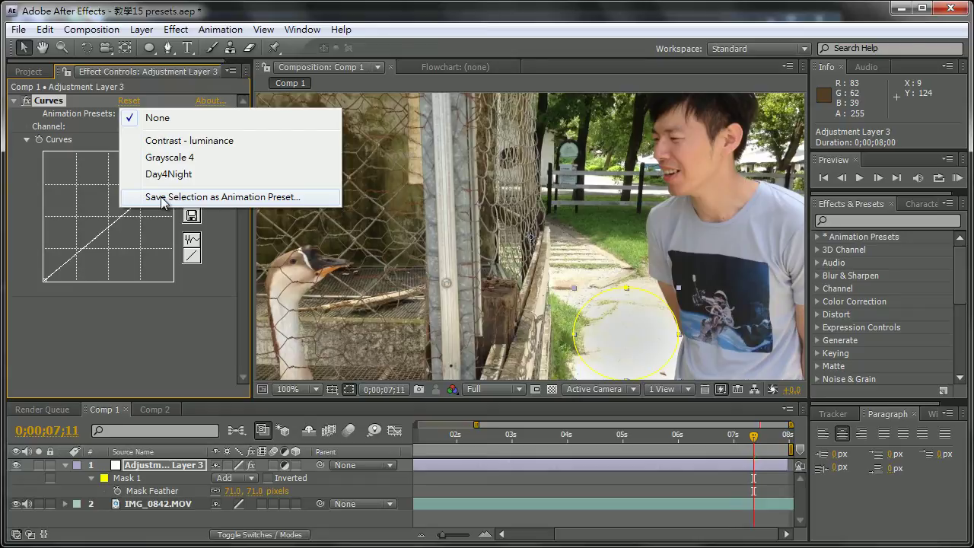
{"action": "left_click", "coordinate": [252, 197]}
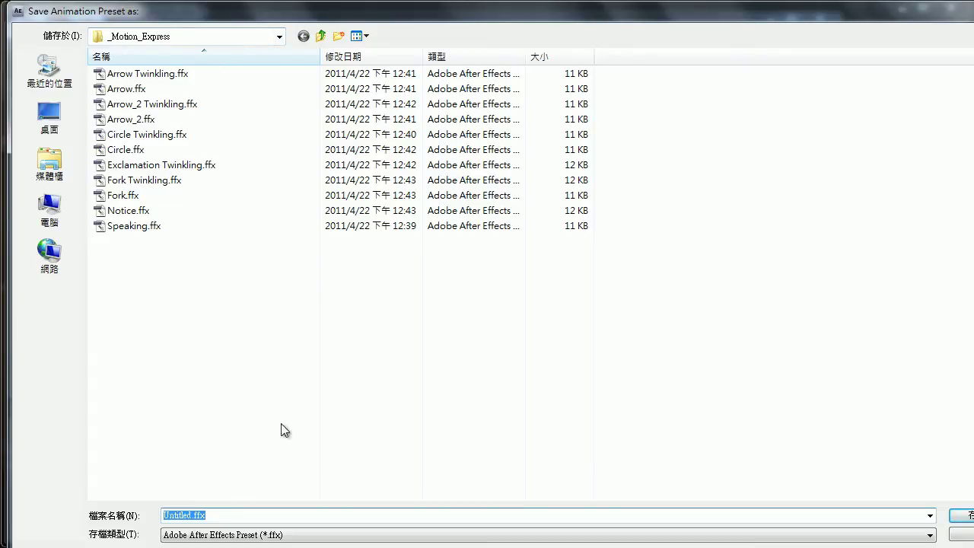
Name the preset curves_1 and save it as curves_1.ffx
{"action": "left_click", "coordinate": [192, 516]}
{"action": "double_click", "coordinate": [191, 516]}
{"action": "type", "text": "curves_1"}
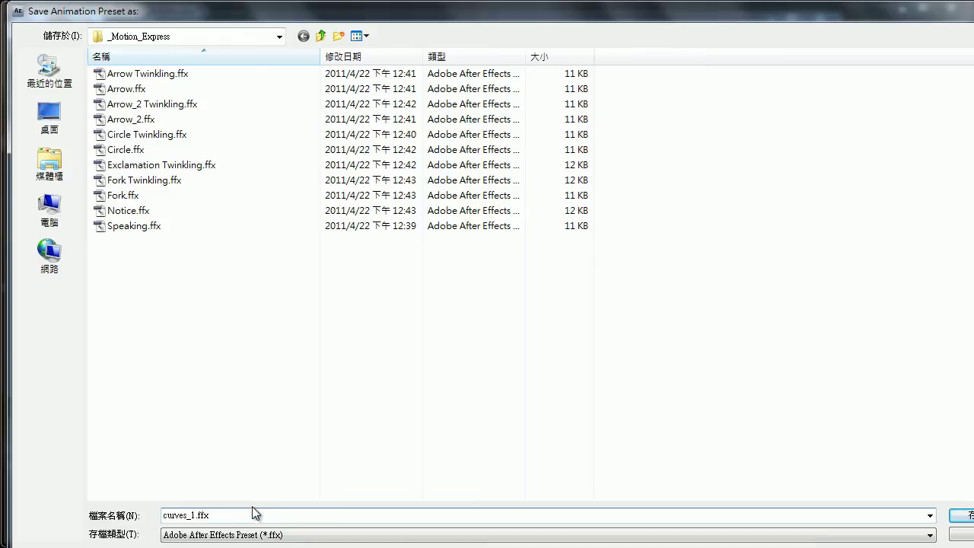
{"action": "left_click", "coordinate": [961, 515]}
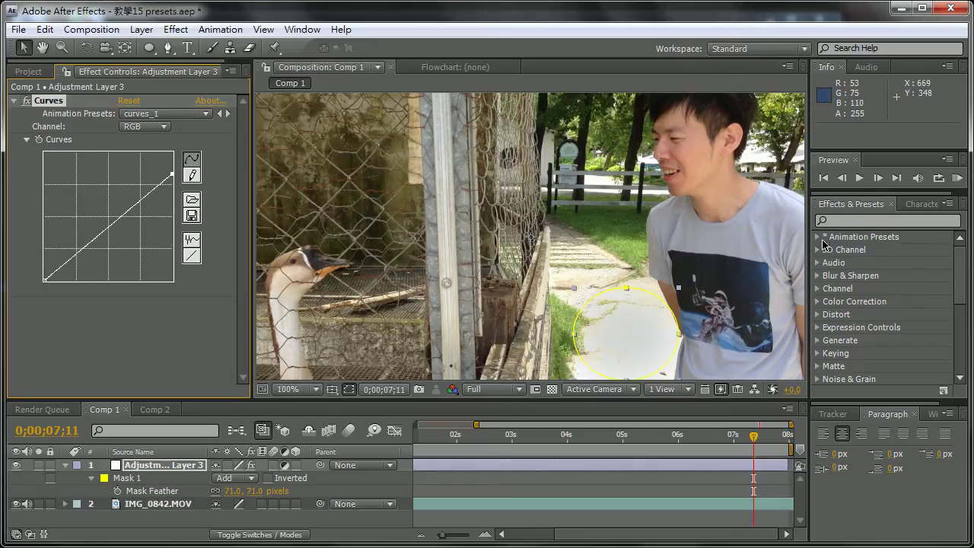
Expand Animation Presets > Presets > _Motion_Express in Effects & Presets to locate curves_1
{"action": "left_click", "coordinate": [818, 237]}
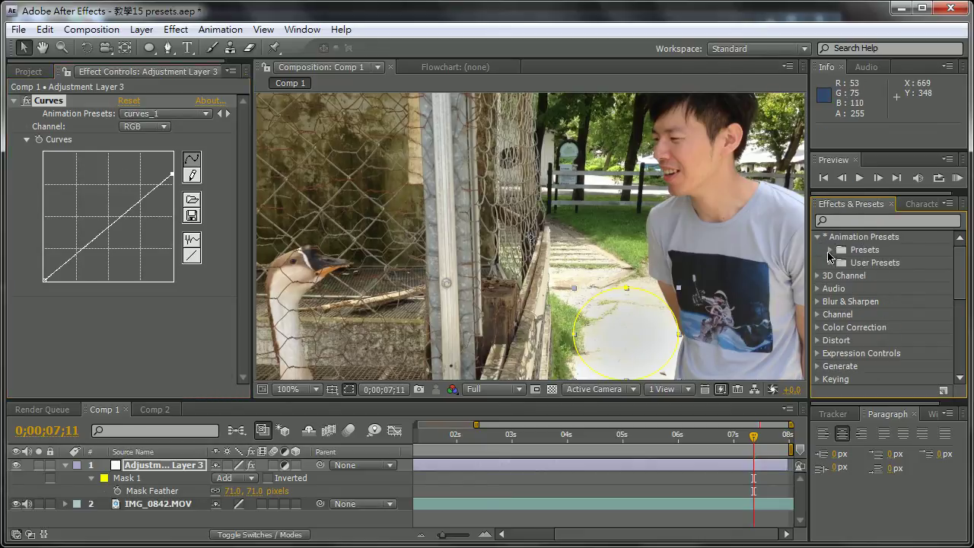
{"action": "left_click", "coordinate": [827, 250]}
{"action": "mouse_move", "coordinate": [960, 270]}
{"action": "left_mouse_down"}
{"action": "mouse_move", "coordinate": [959, 261]}
{"action": "mouse_move", "coordinate": [961, 320]}
{"action": "left_mouse_up"}
{"action": "scroll", "coordinate": [960, 320], "scroll_direction": "up", "scroll_amount": 2}
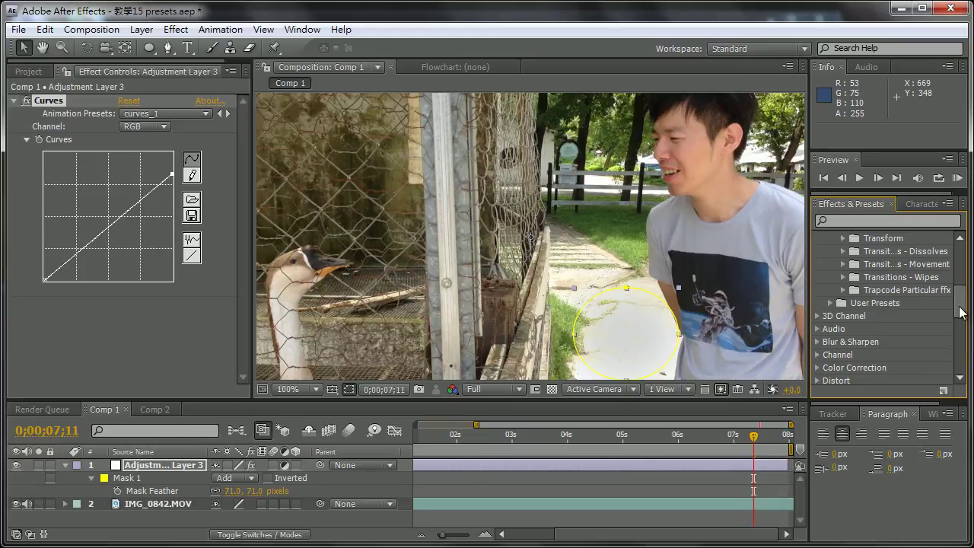
{"action": "left_click_drag", "start_coordinate": [960, 301], "coordinate": [960, 263]}
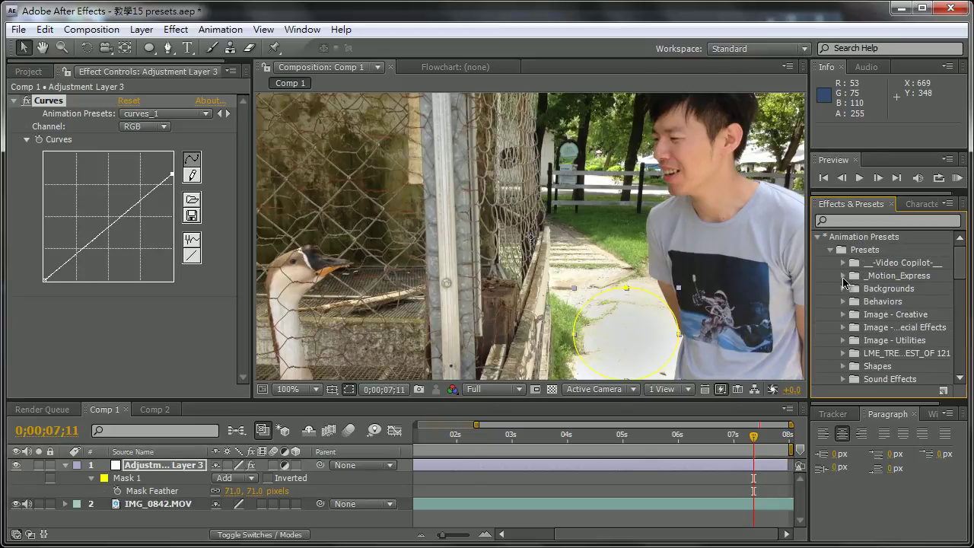
{"action": "left_click", "coordinate": [843, 275]}
{"action": "scroll", "coordinate": [929, 288], "scroll_direction": "down", "scroll_amount": 3}
{"action": "scroll", "coordinate": [889, 295], "scroll_direction": "up", "scroll_amount": 2}
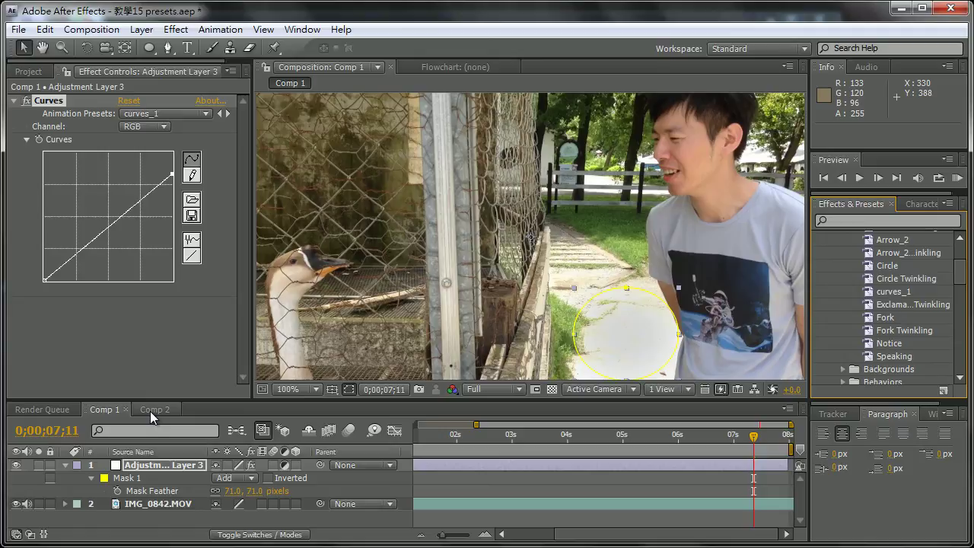
Switch to Comp 2 and add Adjustment Layer 4 above IMG_0843.MOV
{"action": "left_click", "coordinate": [151, 410]}
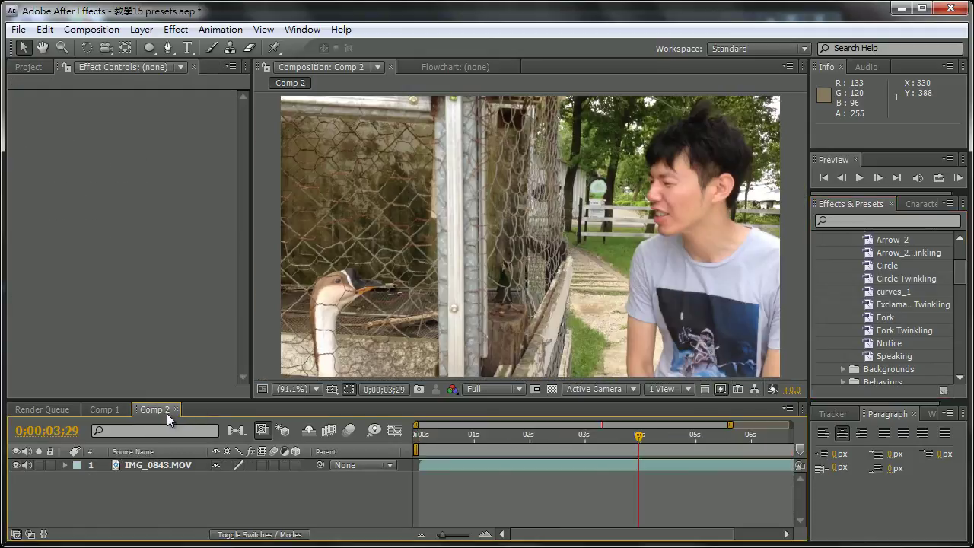
{"action": "left_click", "coordinate": [29, 67]}
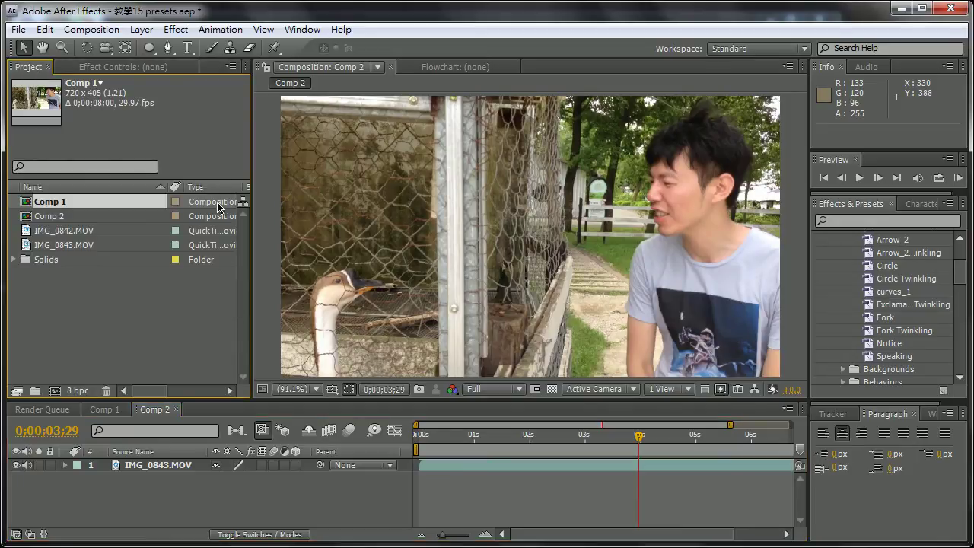
{"action": "left_click", "coordinate": [152, 29]}
{"action": "left_click", "coordinate": [154, 29]}
{"action": "left_click", "coordinate": [152, 409]}
{"action": "left_click", "coordinate": [149, 30]}
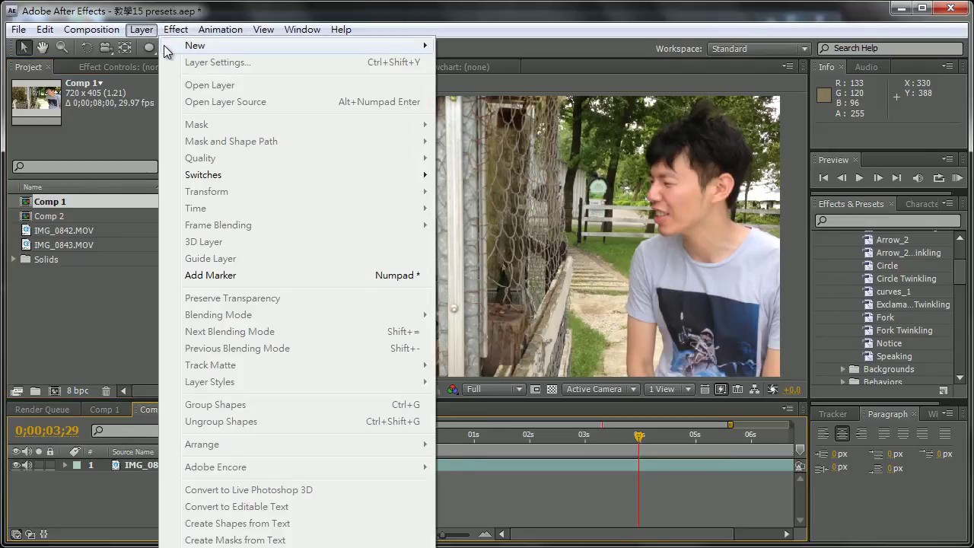
{"action": "mouse_move", "coordinate": [177, 46]}
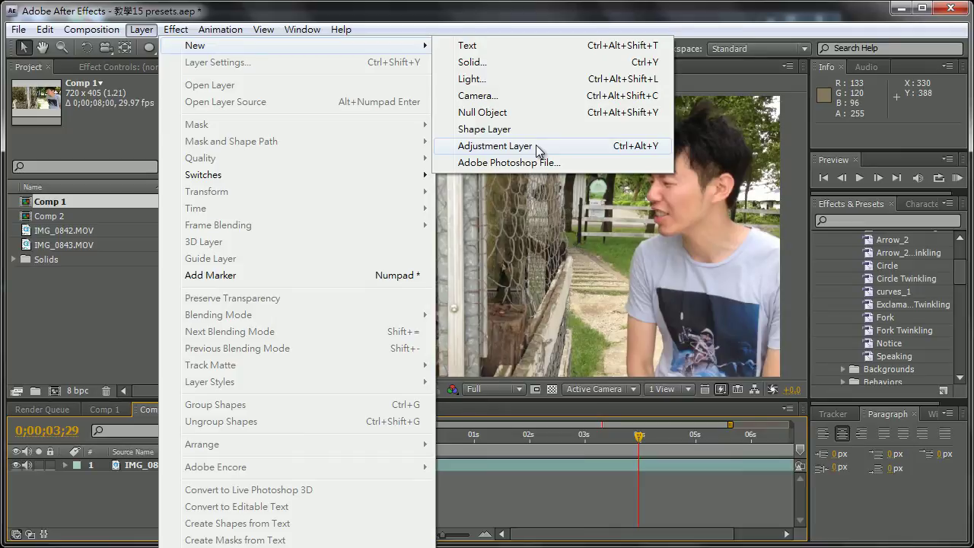
{"action": "left_click", "coordinate": [537, 147]}
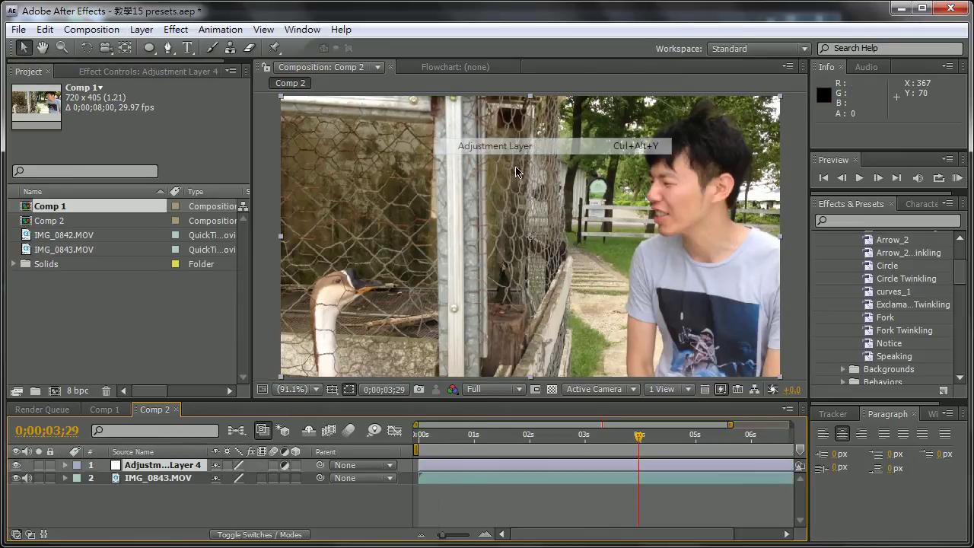
Apply a Curves effect to Adjustment Layer 4 in Comp 2
{"action": "left_click", "coordinate": [134, 69]}
{"action": "left_click", "coordinate": [186, 471]}
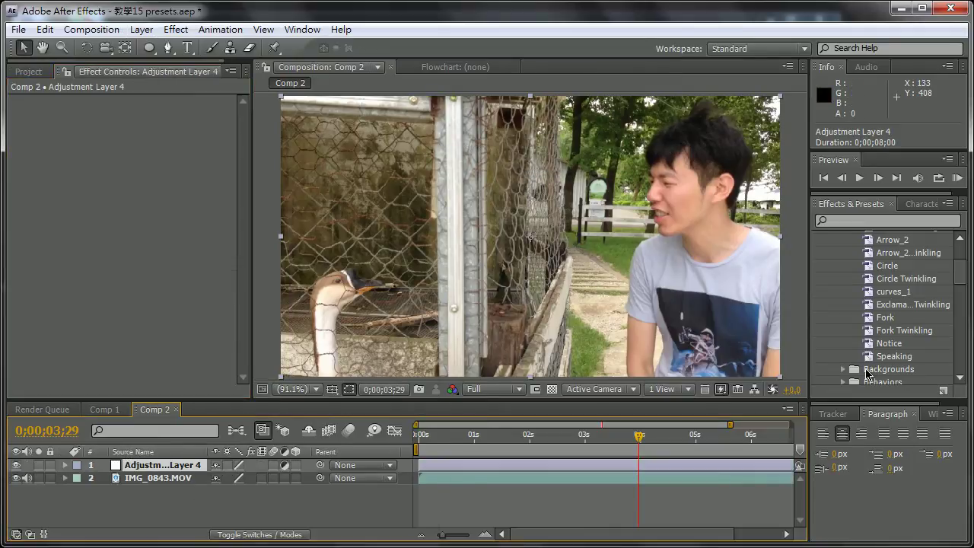
{"action": "left_click", "coordinate": [175, 29]}
{"action": "mouse_move", "coordinate": [294, 174]}
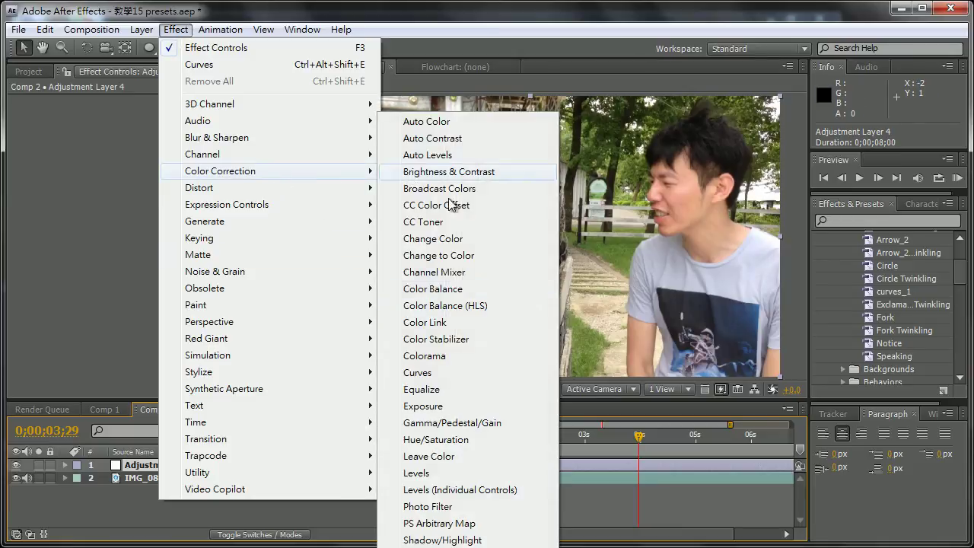
{"action": "left_click", "coordinate": [391, 374]}
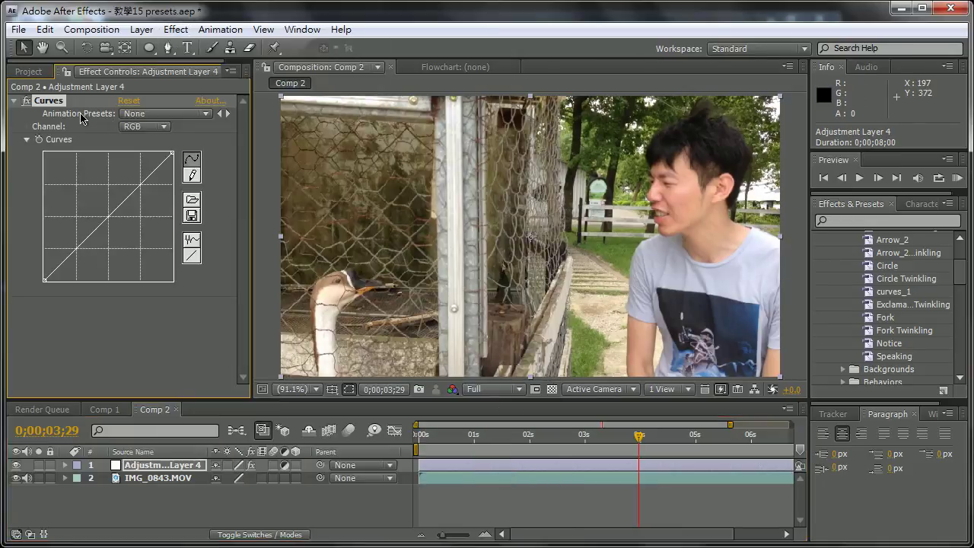
Set the Curves effect's animation preset to curves_1
{"action": "left_click", "coordinate": [183, 116]}
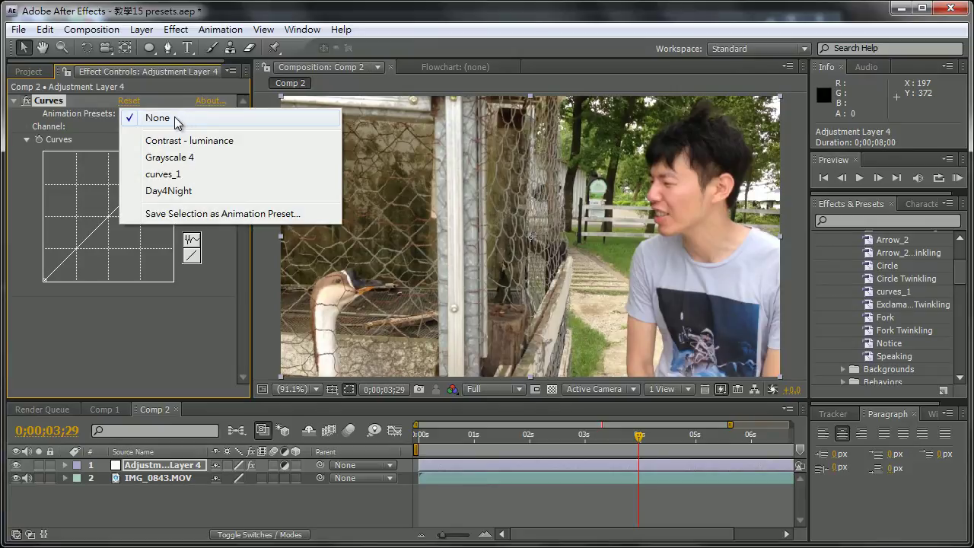
{"action": "left_click", "coordinate": [185, 119]}
{"action": "left_click", "coordinate": [202, 115]}
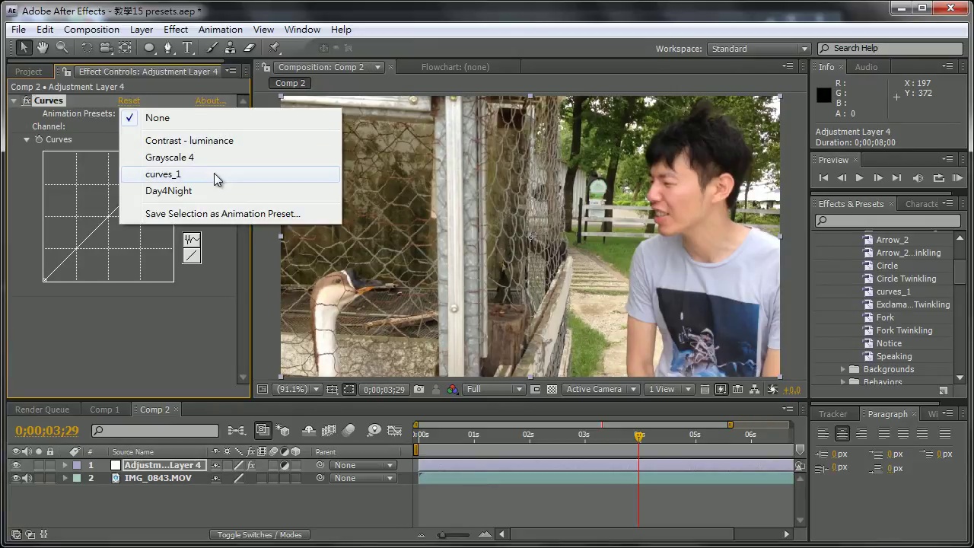
{"action": "left_click", "coordinate": [184, 175]}
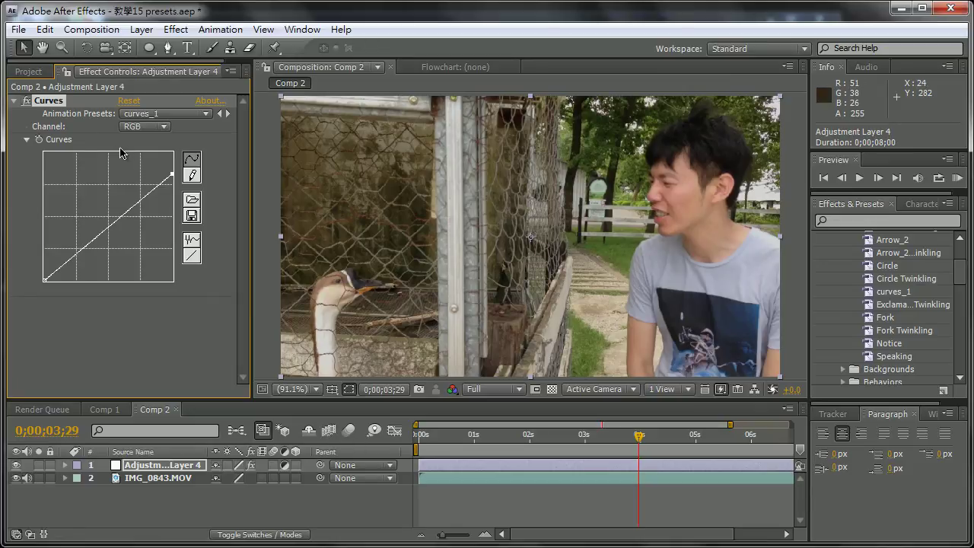
Remove the Curves effect from Adjustment Layer 4
{"action": "left_click", "coordinate": [173, 30]}
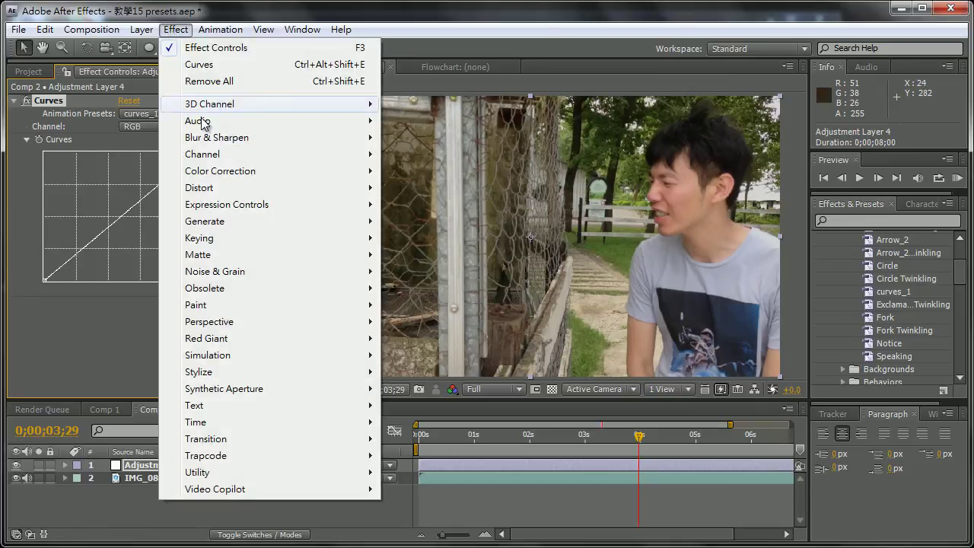
{"action": "mouse_move", "coordinate": [19, 29]}
{"action": "left_click", "coordinate": [105, 11]}
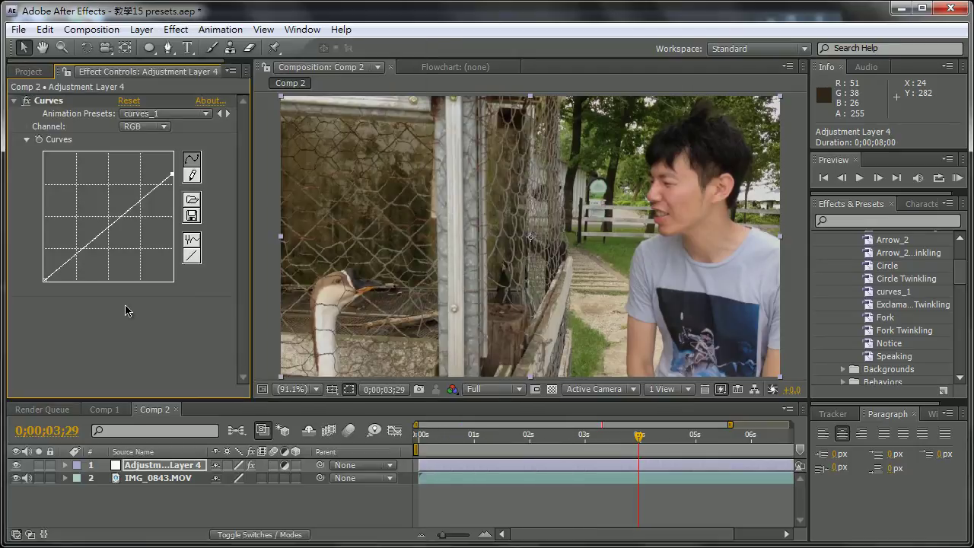
{"action": "left_click", "coordinate": [47, 101]}
{"action": "key", "text": "Delete"}
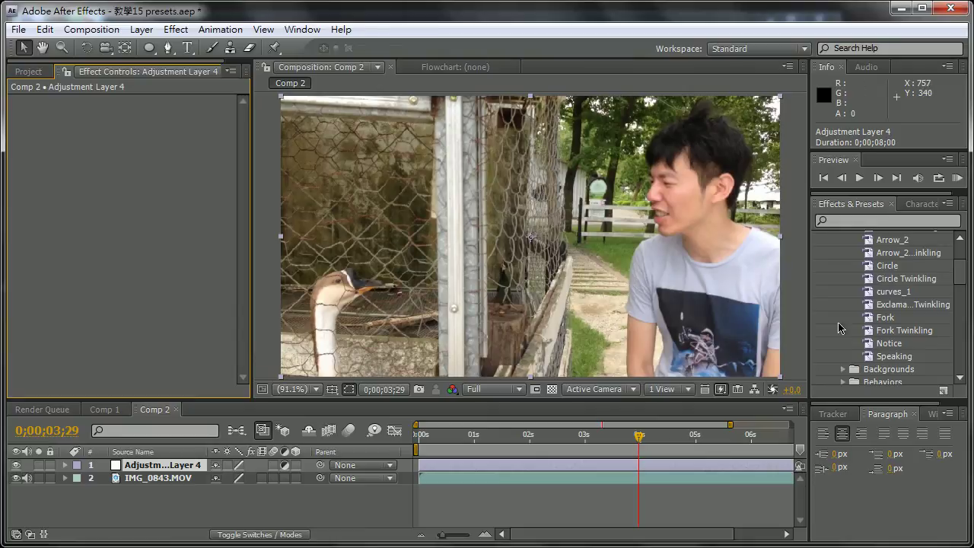
Apply the curves_1 preset from Effects & Presets onto Adjustment Layer 4
{"action": "left_click", "coordinate": [889, 294]}
{"action": "left_click_drag", "start_coordinate": [890, 295], "coordinate": [152, 470]}
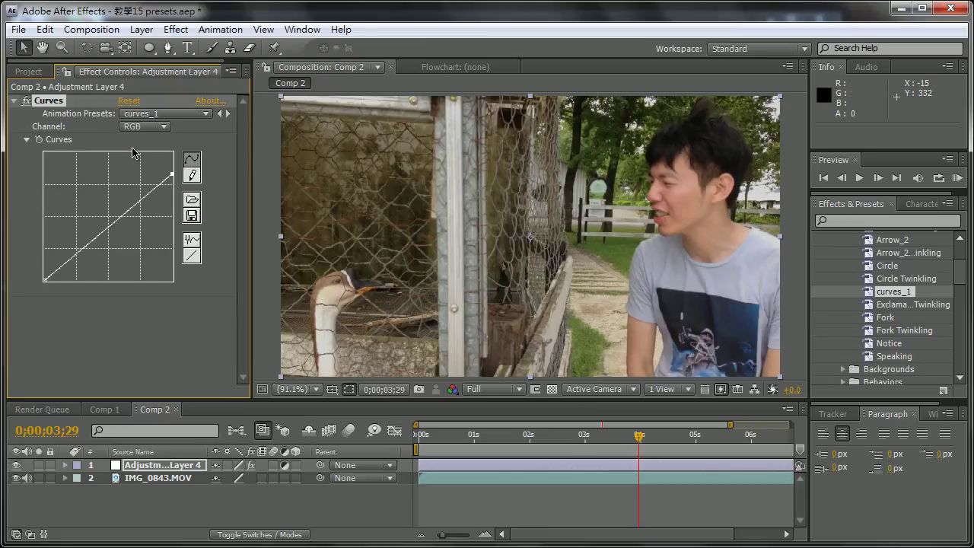
{"action": "left_click", "coordinate": [157, 117]}
{"action": "left_click", "coordinate": [191, 334]}
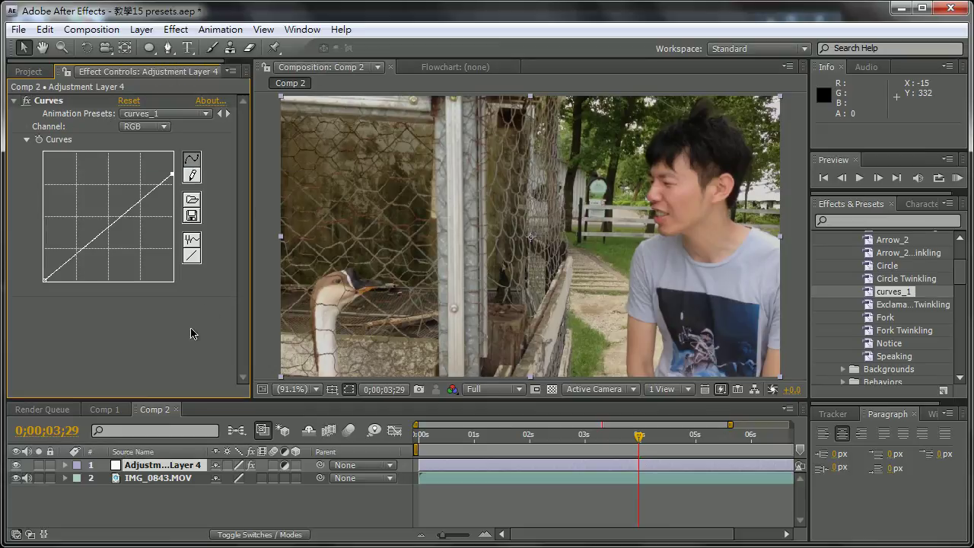
Delete the Curves effect, then delete Adjustment Layer 4 from Comp 2
{"action": "left_click", "coordinate": [49, 102]}
{"action": "key", "text": "Delete"}
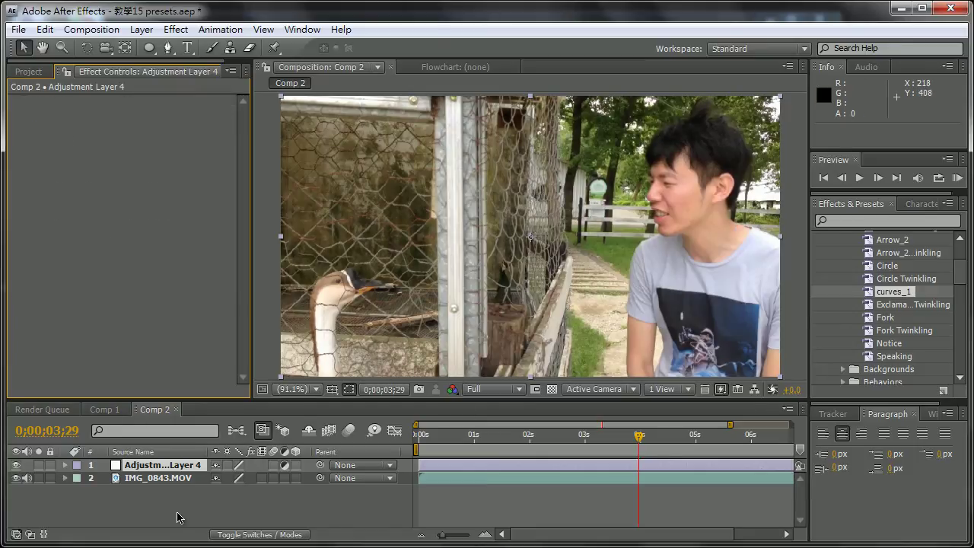
{"action": "key", "text": "Delete"}
Return to Comp 1 and delete the old Adjustment Layer 3
{"action": "left_click", "coordinate": [99, 411]}
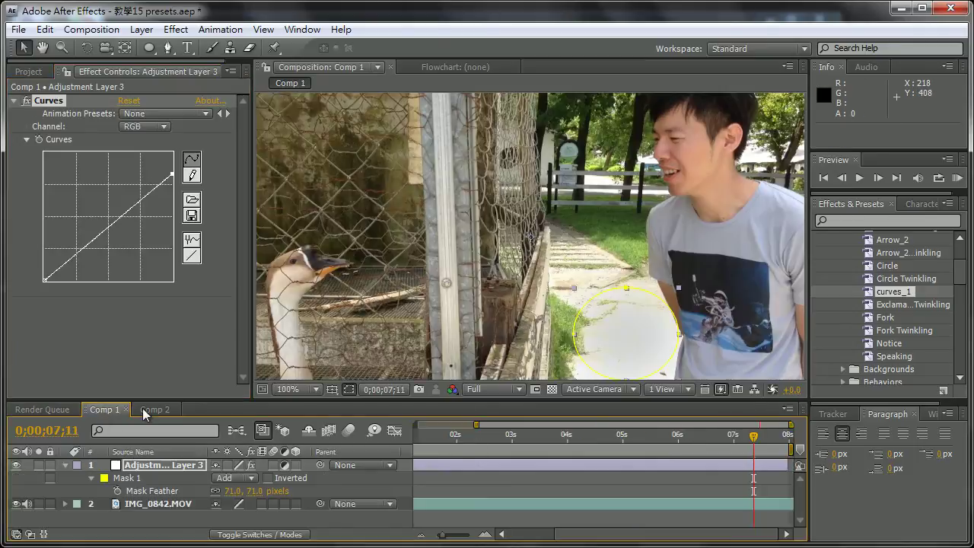
{"action": "left_click", "coordinate": [152, 465]}
{"action": "key", "text": "Delete"}
Reset the current time to 0 and add Adjustment Layer 5 above IMG_0842.MOV
{"action": "left_click", "coordinate": [427, 432]}
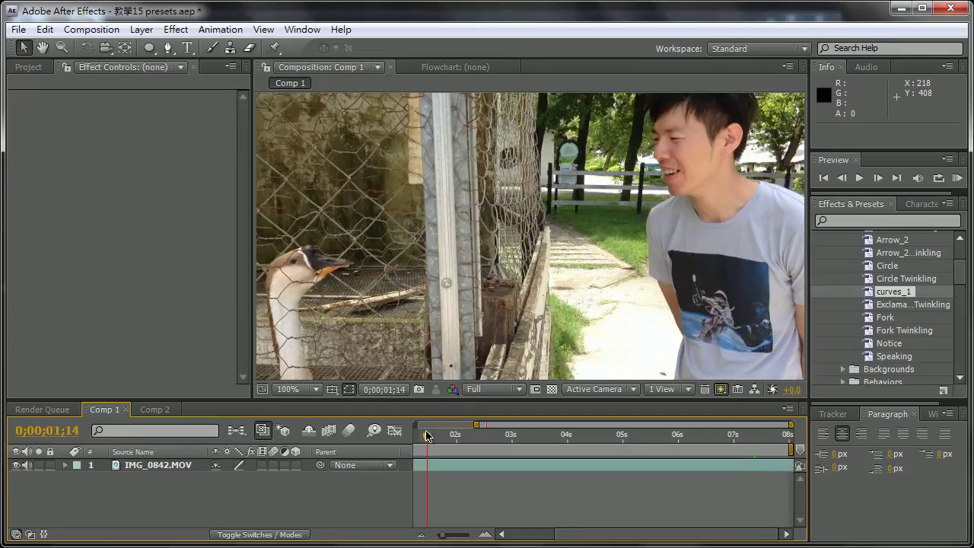
{"action": "left_click_drag", "start_coordinate": [562, 535], "coordinate": [506, 535]}
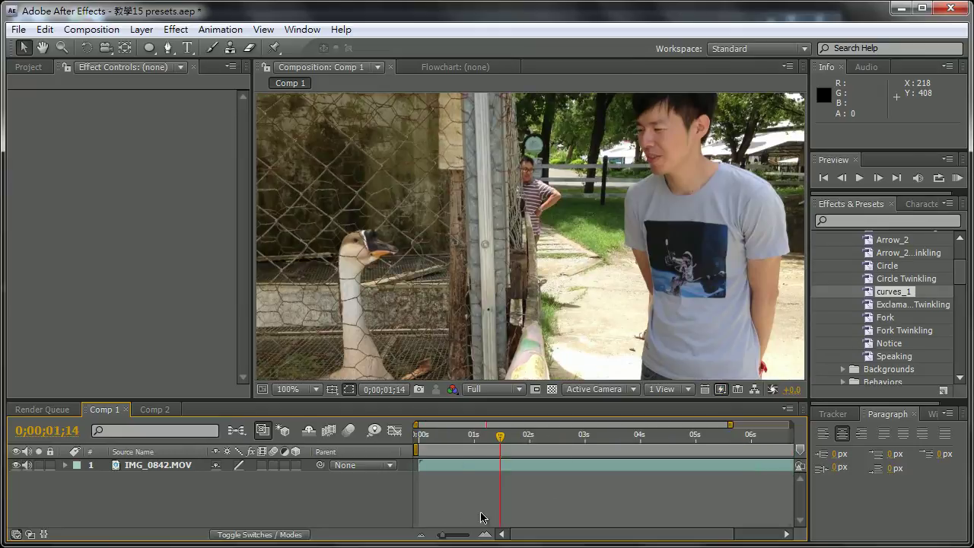
{"action": "left_click", "coordinate": [423, 436]}
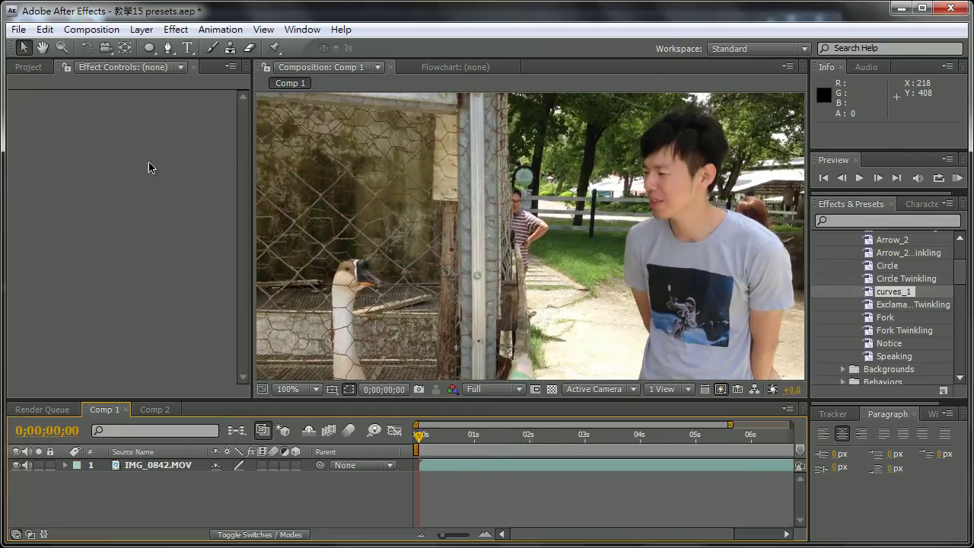
{"action": "left_click", "coordinate": [141, 28]}
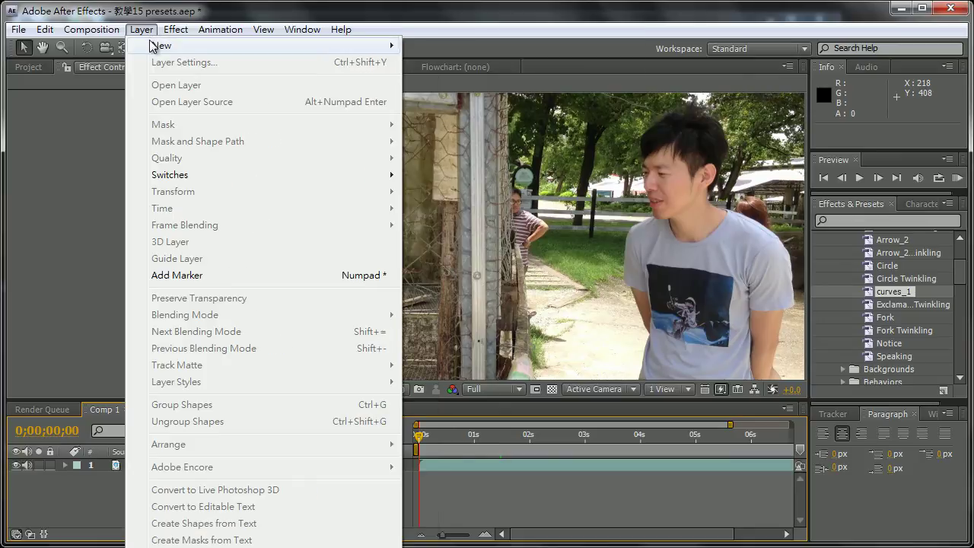
{"action": "mouse_move", "coordinate": [163, 46]}
{"action": "left_click", "coordinate": [479, 145]}
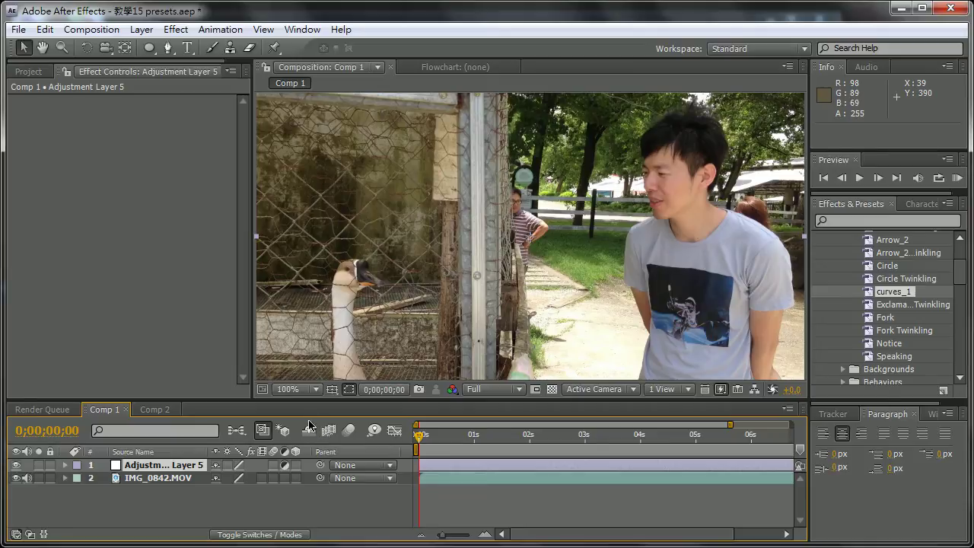
Apply a Lens Flare effect to Adjustment Layer 5
{"action": "left_click", "coordinate": [174, 30]}
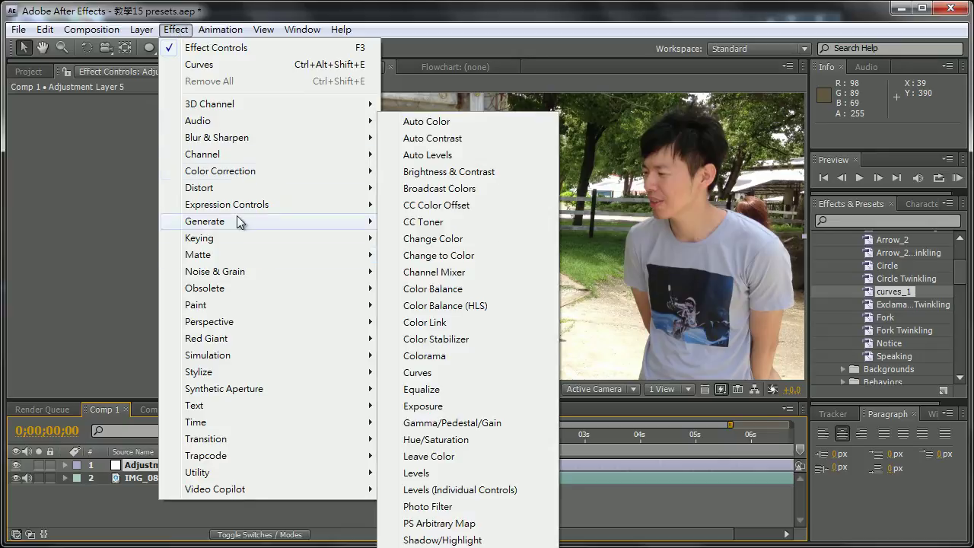
{"action": "mouse_move", "coordinate": [266, 222]}
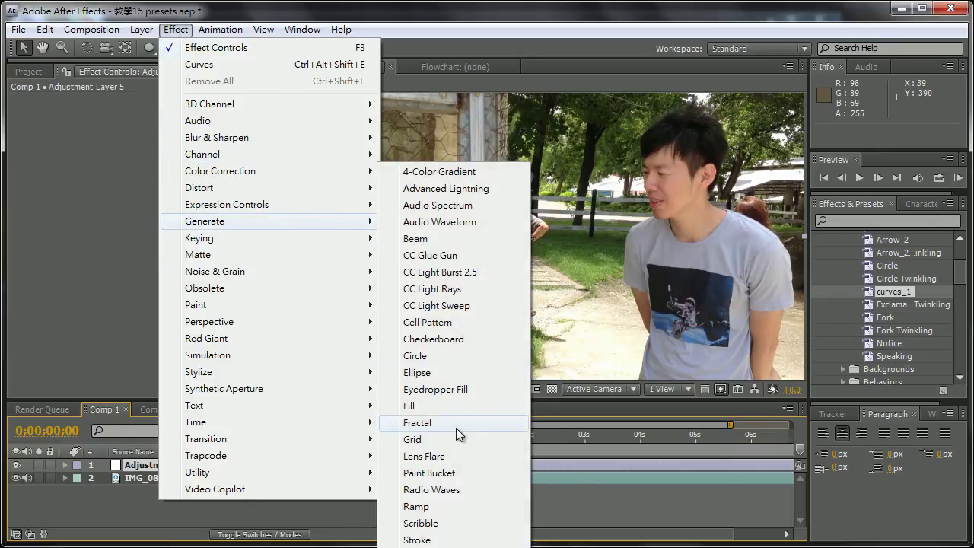
{"action": "left_click", "coordinate": [457, 457]}
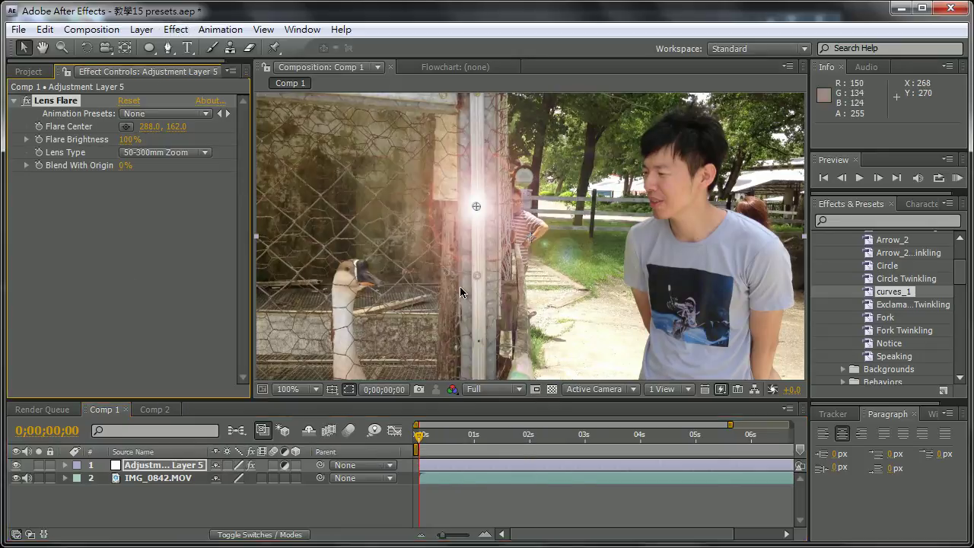
Place the Flare Center on the fence post at 360, 202 and fit the comp to the viewer
{"action": "scroll", "coordinate": [524, 230], "scroll_direction": "down", "scroll_amount": 2}
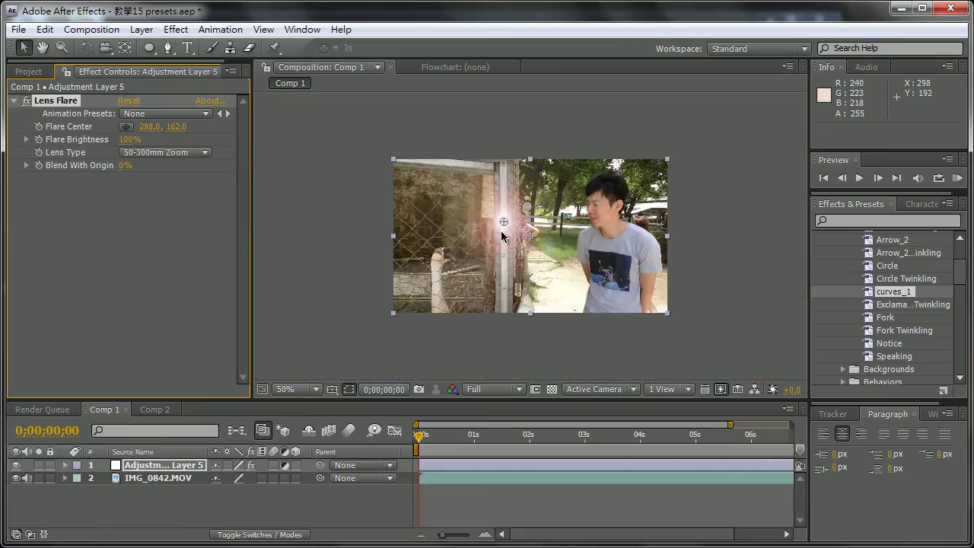
{"action": "left_click_drag", "start_coordinate": [505, 224], "coordinate": [534, 241]}
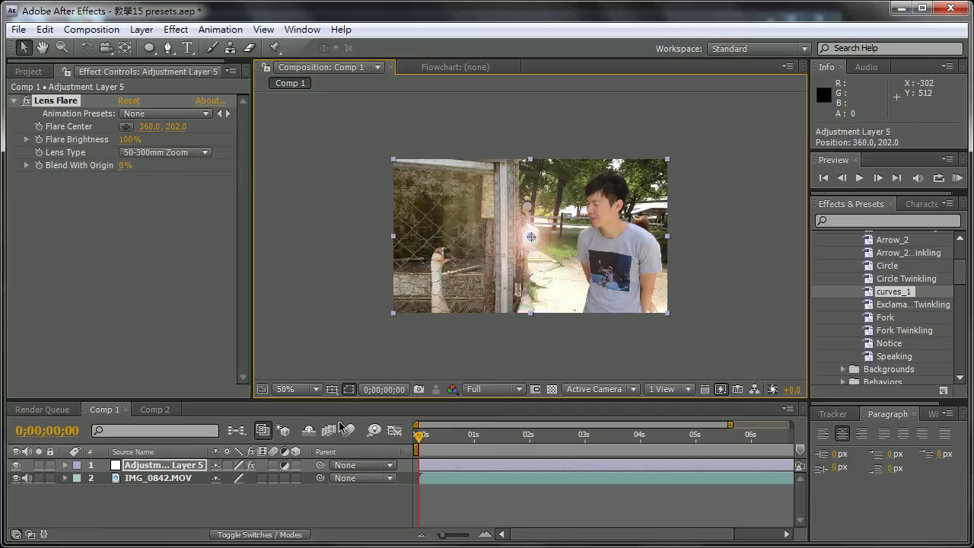
{"action": "left_click", "coordinate": [141, 453]}
{"action": "left_click", "coordinate": [296, 389]}
{"action": "left_click", "coordinate": [335, 133]}
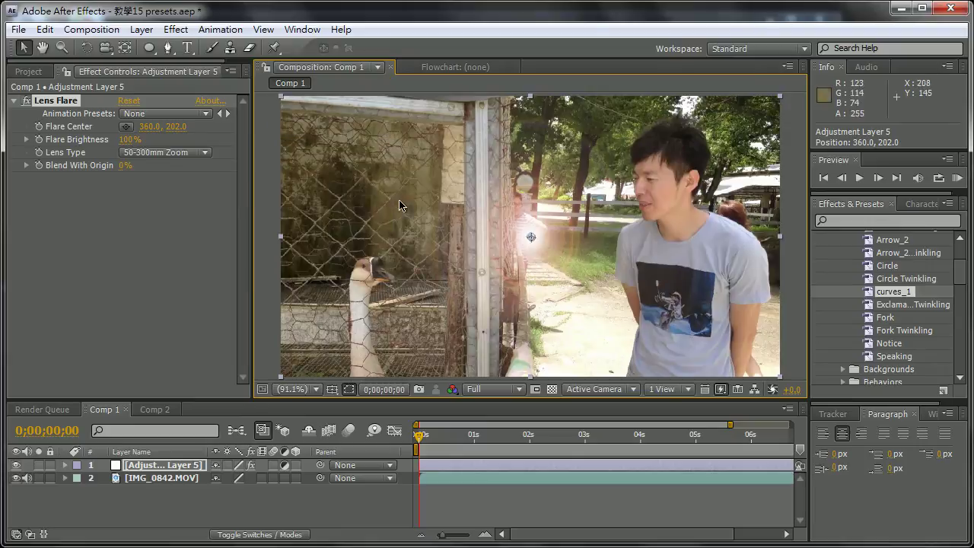
Keyframe Flare Brightness at 0% at the start and a peak at frame 8
{"action": "left_click", "coordinate": [39, 140]}
{"action": "left_click", "coordinate": [162, 470]}
{"action": "key", "text": "u"}
{"action": "left_click_drag", "start_coordinate": [420, 435], "coordinate": [434, 440]}
{"action": "left_click", "coordinate": [127, 140]}
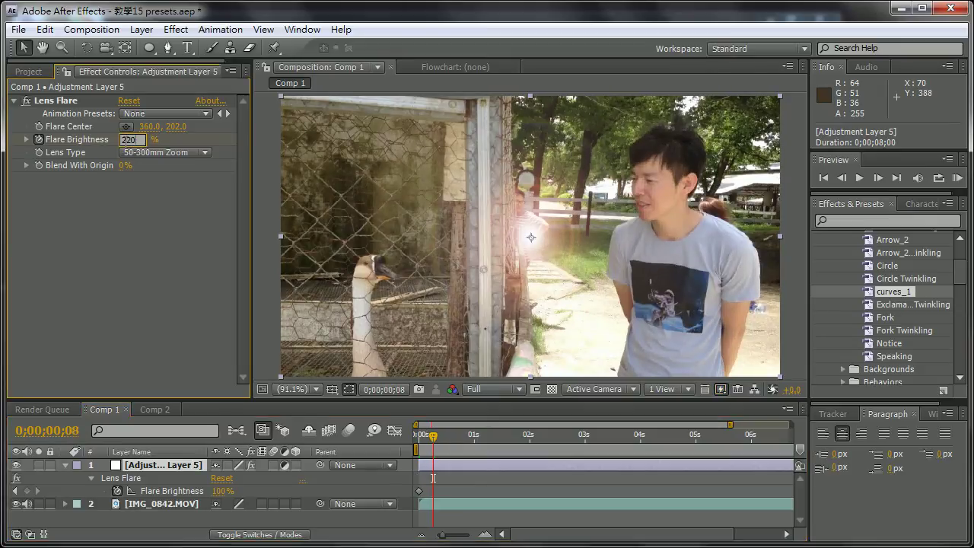
{"action": "type", "text": "0"}
{"action": "key", "text": "Return"}
{"action": "left_click_drag", "start_coordinate": [433, 440], "coordinate": [419, 440]}
{"action": "left_click", "coordinate": [129, 140]}
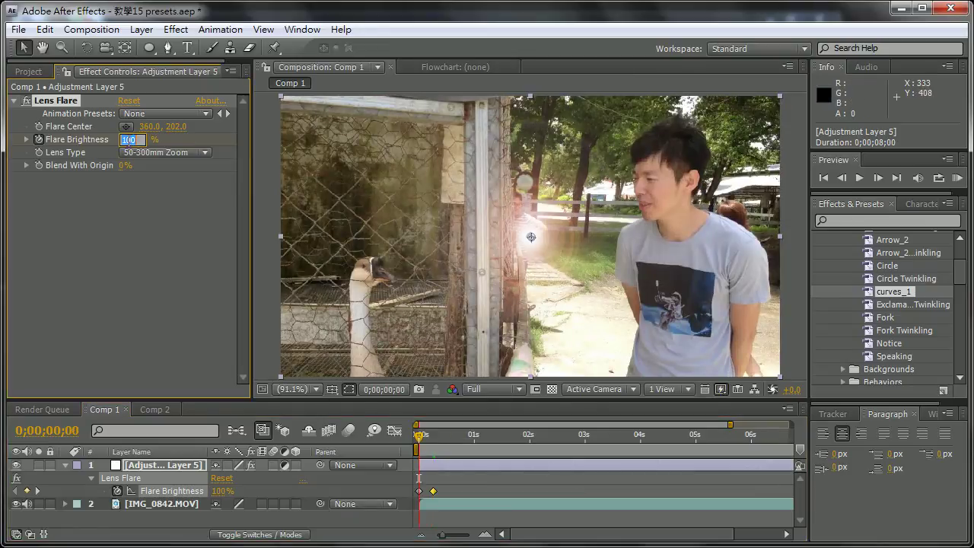
{"action": "key", "text": "Return"}
Add a 0% Flare Brightness keyframe at frame 28 and raise the peak to 250%
{"action": "left_click_drag", "start_coordinate": [423, 444], "coordinate": [473, 443]}
{"action": "left_click", "coordinate": [129, 140]}
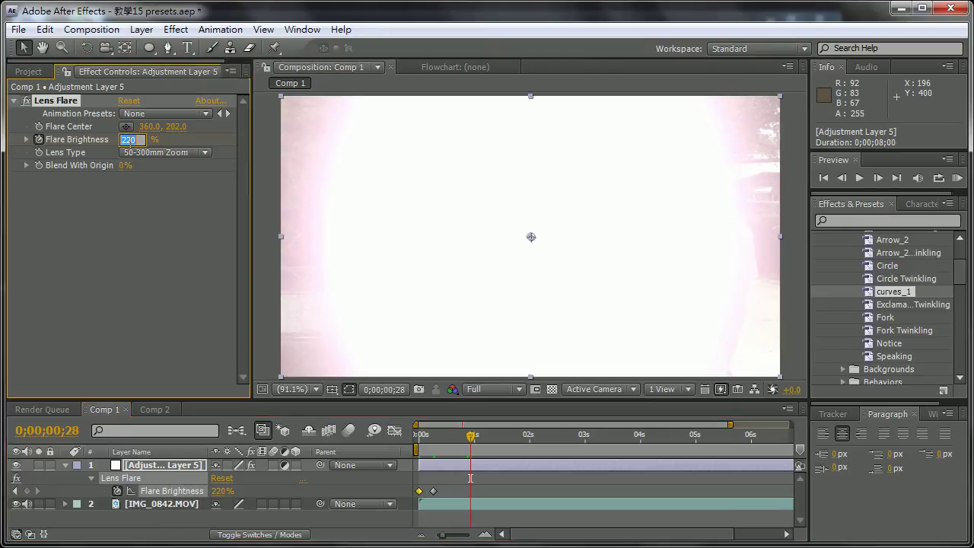
{"action": "key", "text": "Return"}
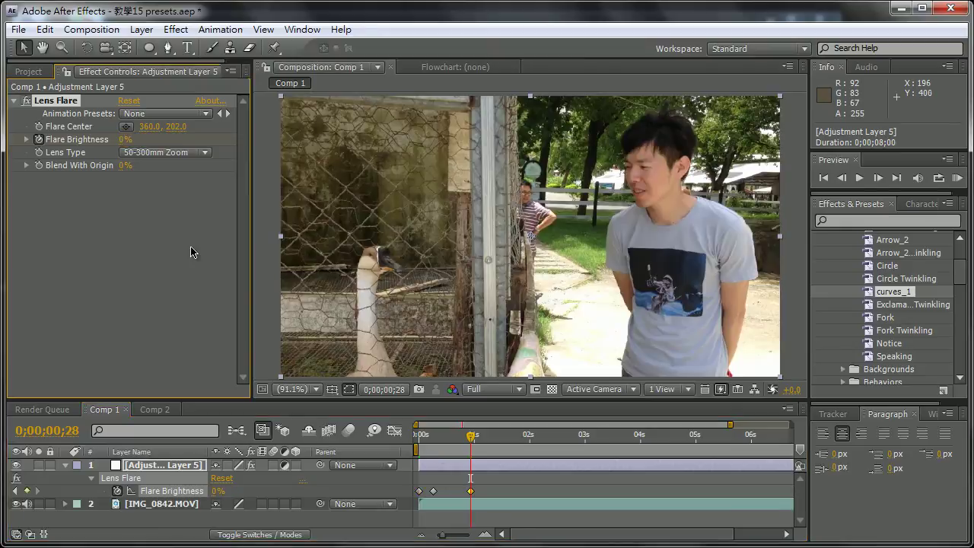
{"action": "mouse_move", "coordinate": [423, 438]}
{"action": "left_mouse_down"}
{"action": "mouse_move", "coordinate": [442, 446]}
{"action": "mouse_move", "coordinate": [433, 452]}
{"action": "left_mouse_up"}
{"action": "left_click", "coordinate": [128, 140]}
{"action": "type", "text": "25"}
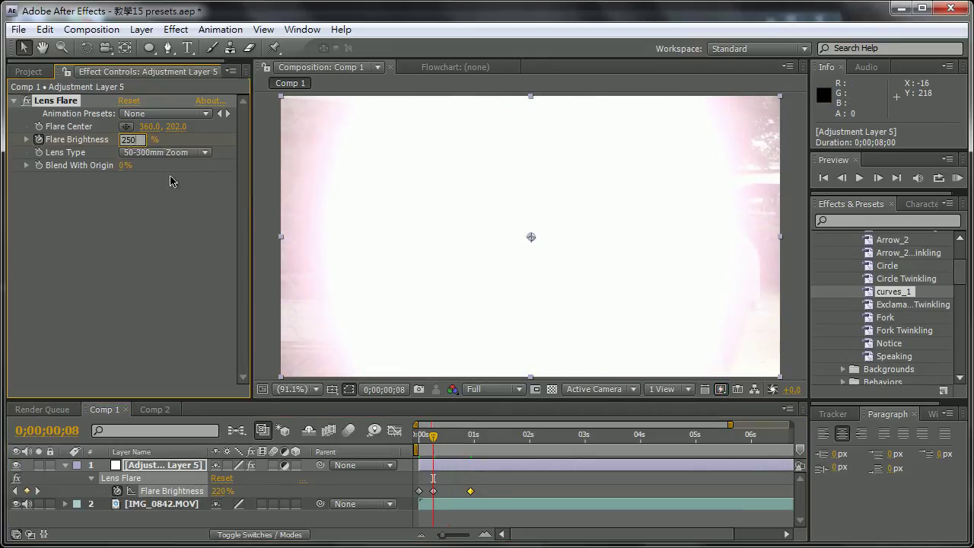
{"action": "key", "text": "Return"}
{"action": "mouse_move", "coordinate": [433, 436]}
{"action": "left_mouse_down"}
{"action": "mouse_move", "coordinate": [453, 442]}
{"action": "mouse_move", "coordinate": [404, 454]}
{"action": "left_mouse_up"}
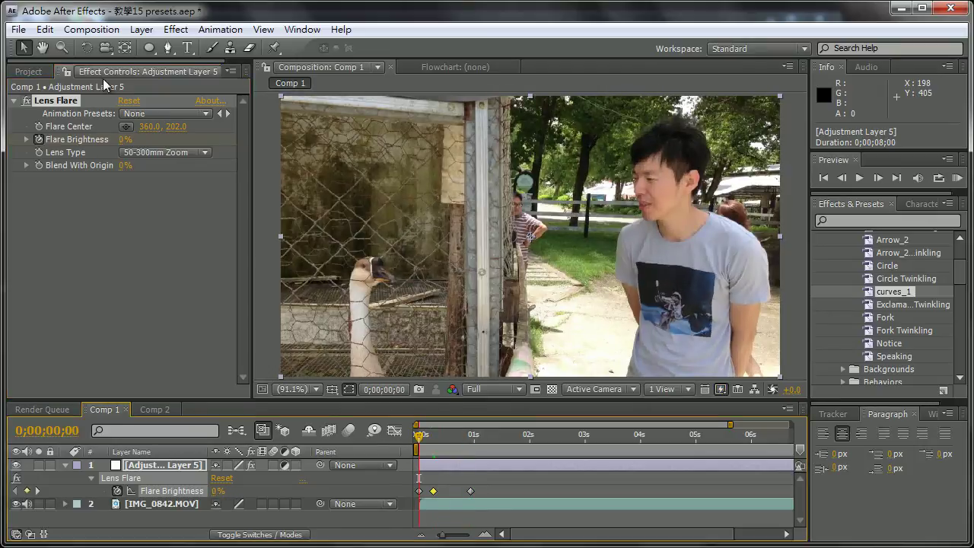
Add a Curves effect beneath Lens Flare and move the current time to frame 8
{"action": "left_click", "coordinate": [176, 29]}
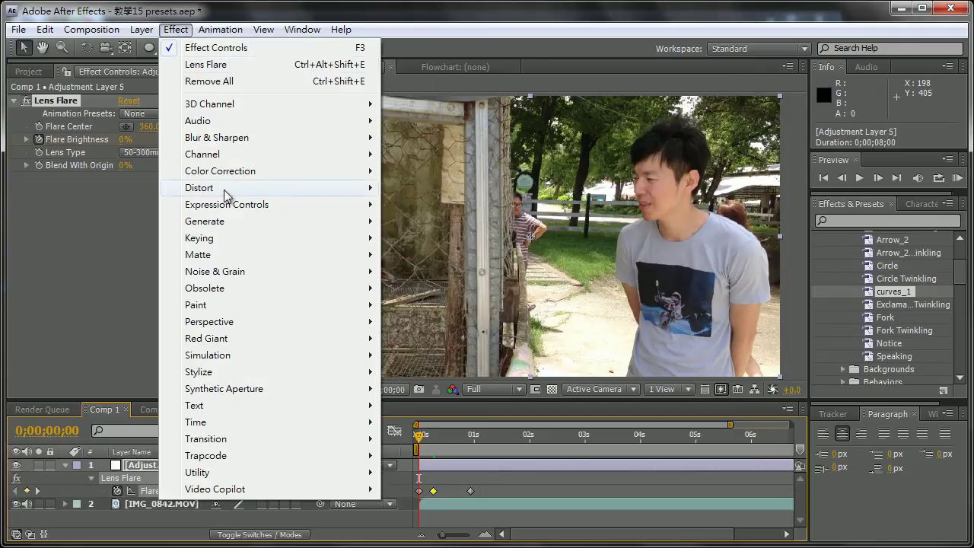
{"action": "mouse_move", "coordinate": [236, 172]}
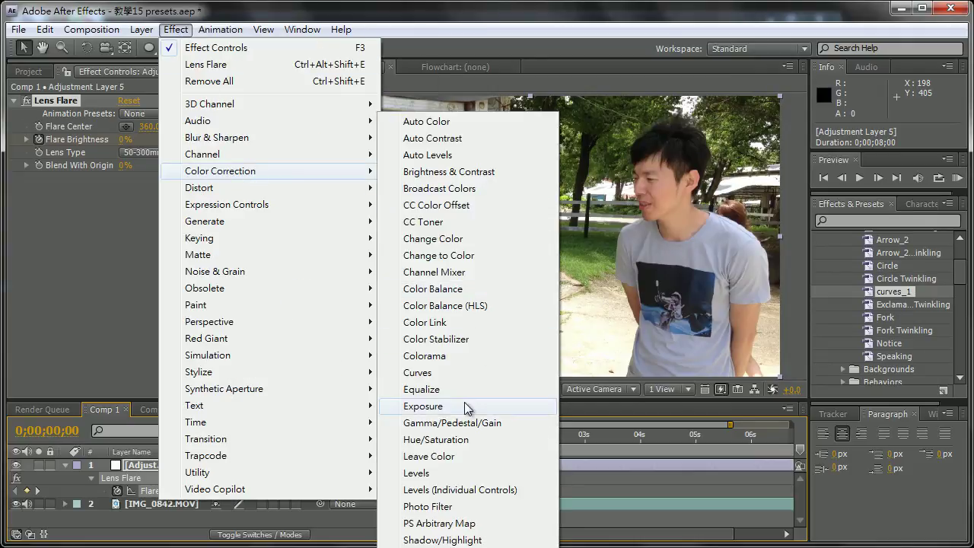
{"action": "left_click", "coordinate": [471, 368]}
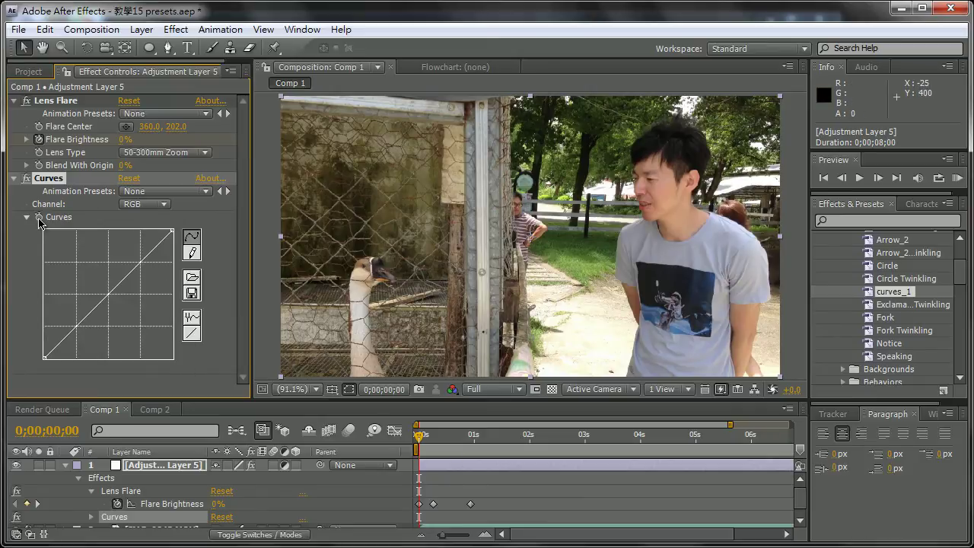
{"action": "left_click", "coordinate": [431, 435]}
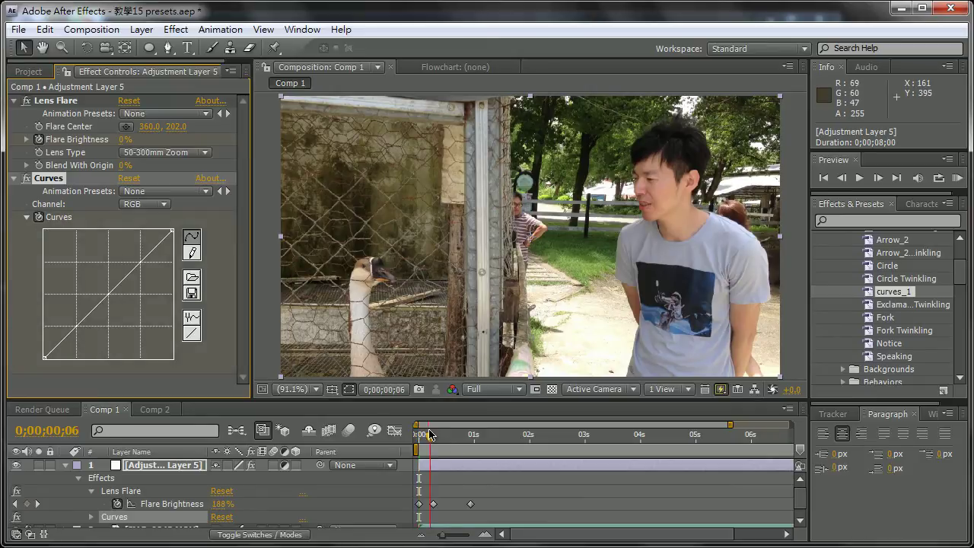
{"action": "left_click", "coordinate": [433, 435]}
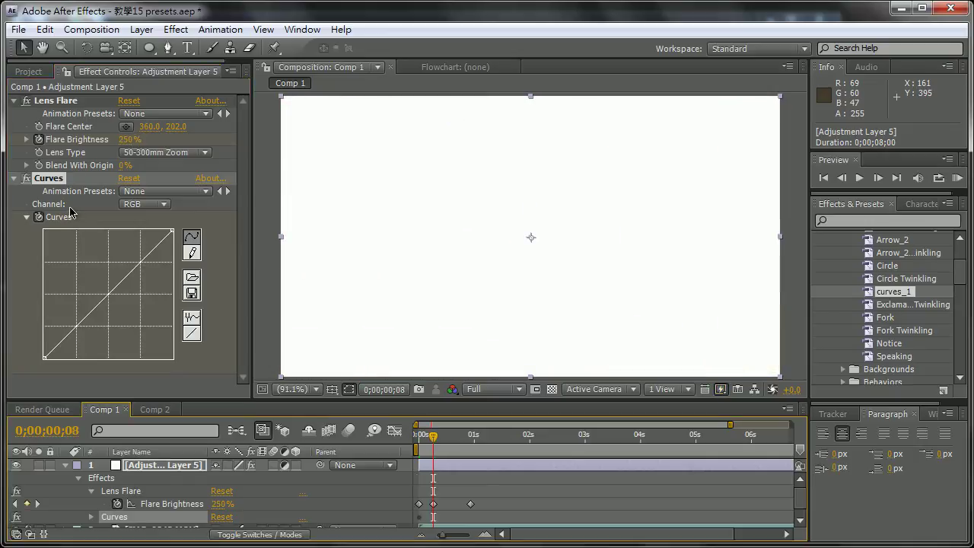
Keyframe Curves neutral at frame 7, flattened to black at frame 9, and move it above Lens Flare
{"action": "left_click", "coordinate": [145, 465]}
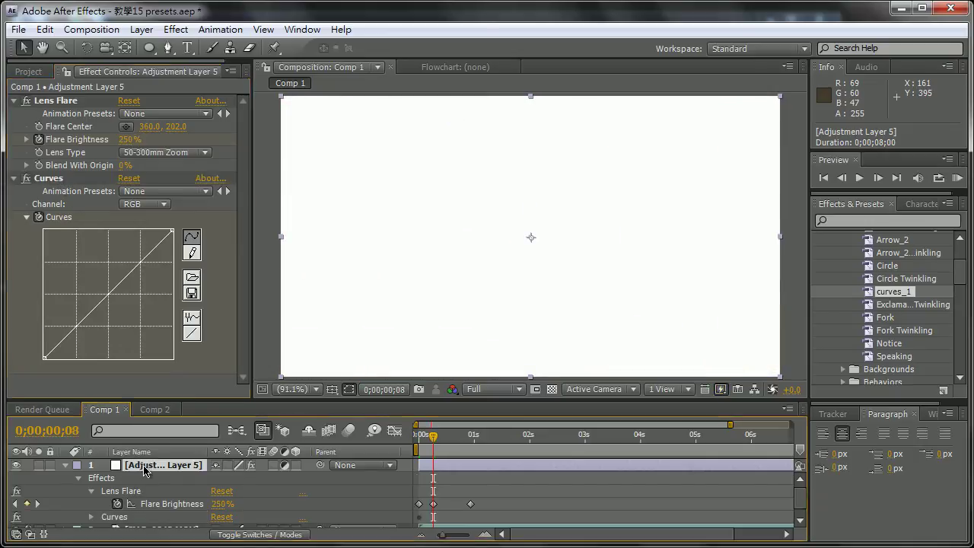
{"action": "key", "text": "u"}
{"action": "key", "text": "u"}
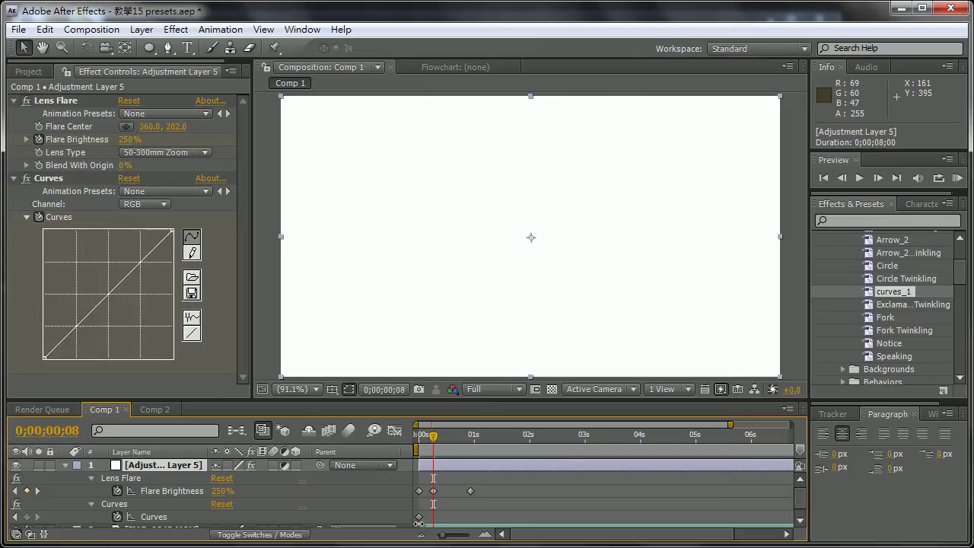
{"action": "left_click_drag", "start_coordinate": [419, 520], "coordinate": [431, 519]}
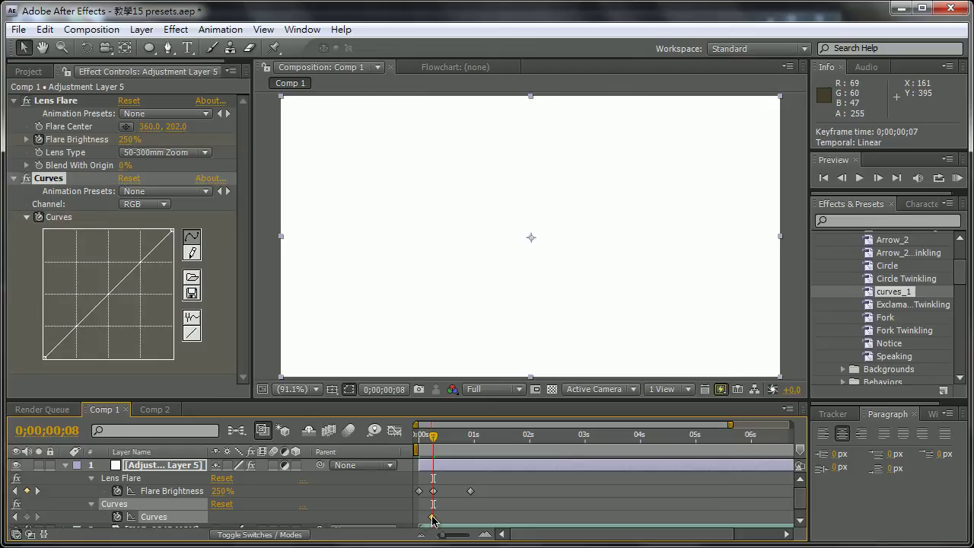
{"action": "key", "text": "Page_Down"}
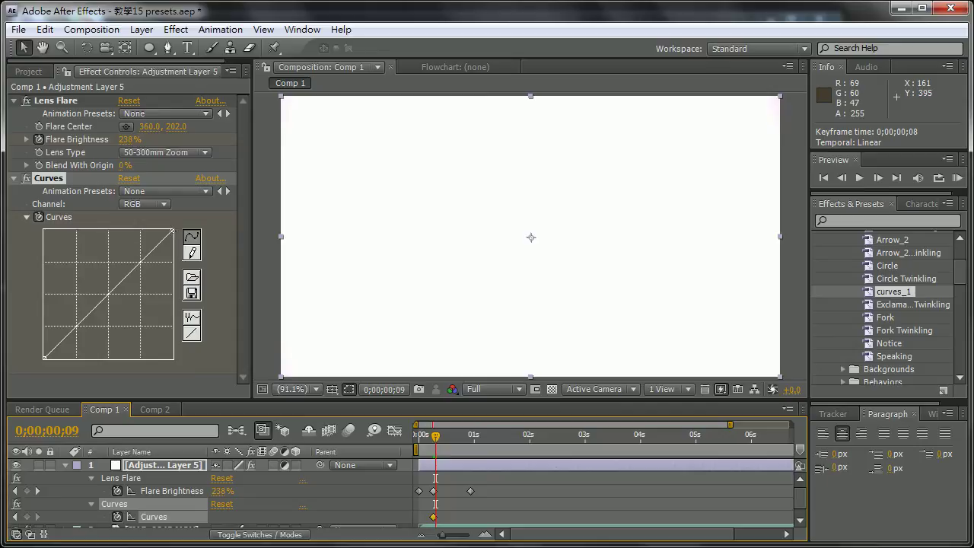
{"action": "left_click_drag", "start_coordinate": [173, 230], "coordinate": [173, 357]}
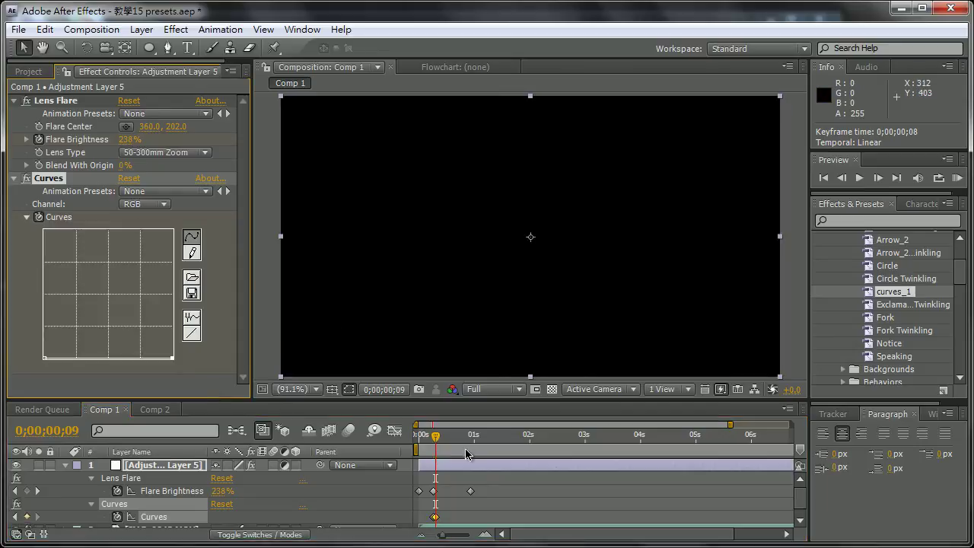
{"action": "left_click", "coordinate": [183, 385]}
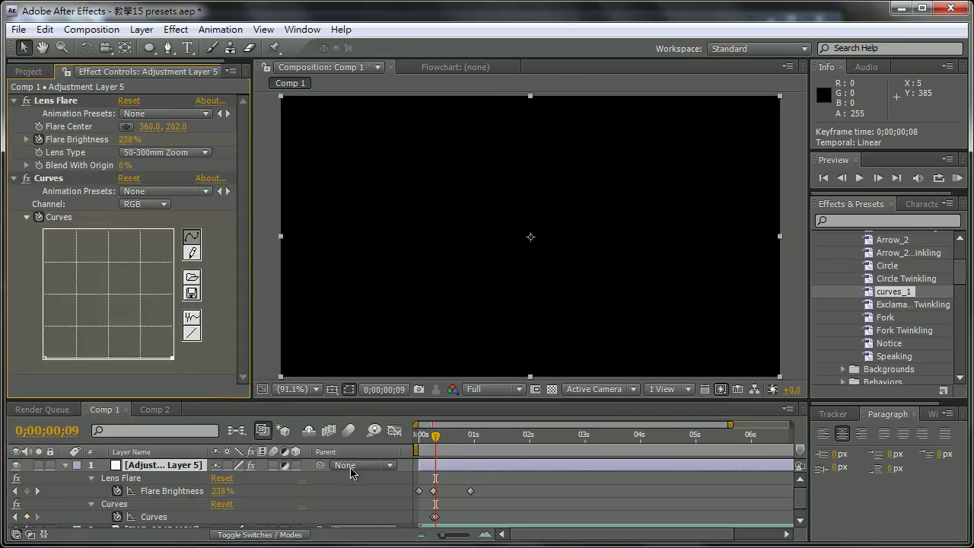
{"action": "left_click_drag", "start_coordinate": [48, 178], "coordinate": [45, 97]}
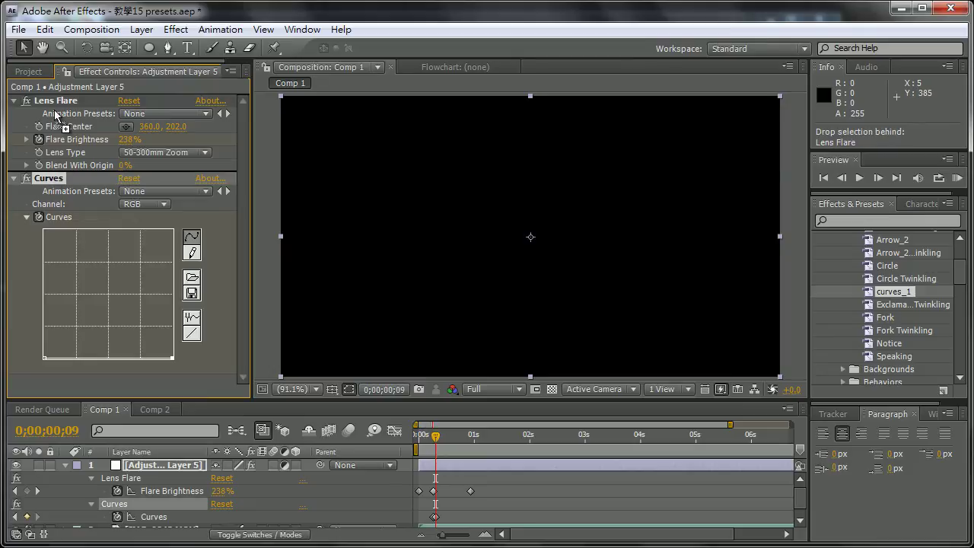
Set the Lens Flare's Lens Type to 105mm Prime and preview the flash from the start
{"action": "mouse_move", "coordinate": [438, 435]}
{"action": "left_mouse_down"}
{"action": "mouse_move", "coordinate": [431, 446]}
{"action": "mouse_move", "coordinate": [442, 443]}
{"action": "mouse_move", "coordinate": [453, 459]}
{"action": "left_mouse_up"}
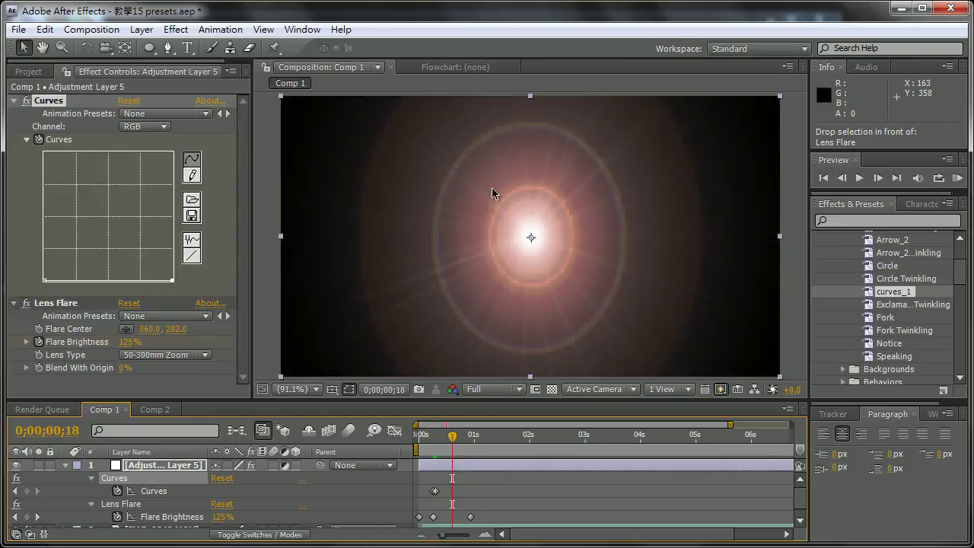
{"action": "left_click", "coordinate": [186, 354]}
{"action": "left_click", "coordinate": [189, 392]}
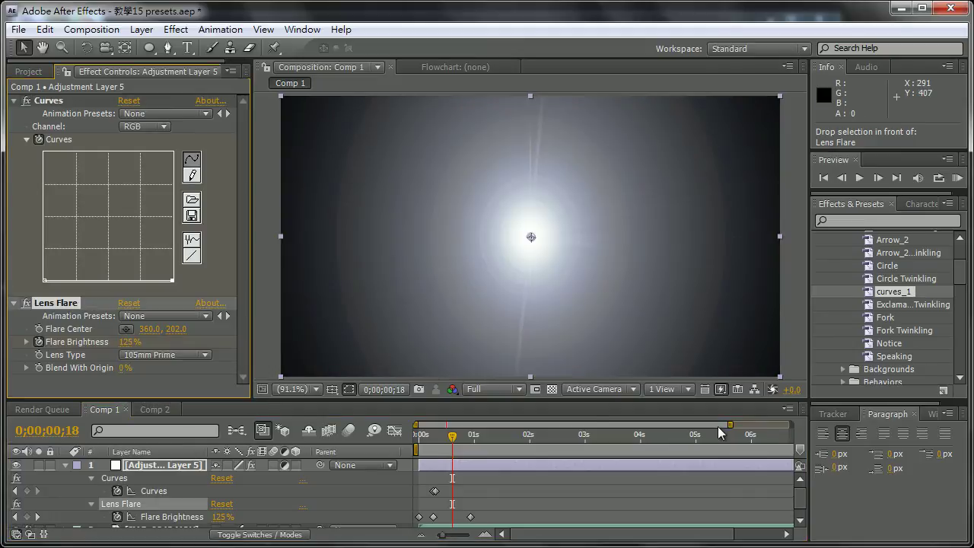
{"action": "left_click_drag", "start_coordinate": [452, 435], "coordinate": [420, 439]}
{"action": "key", "text": "h"}
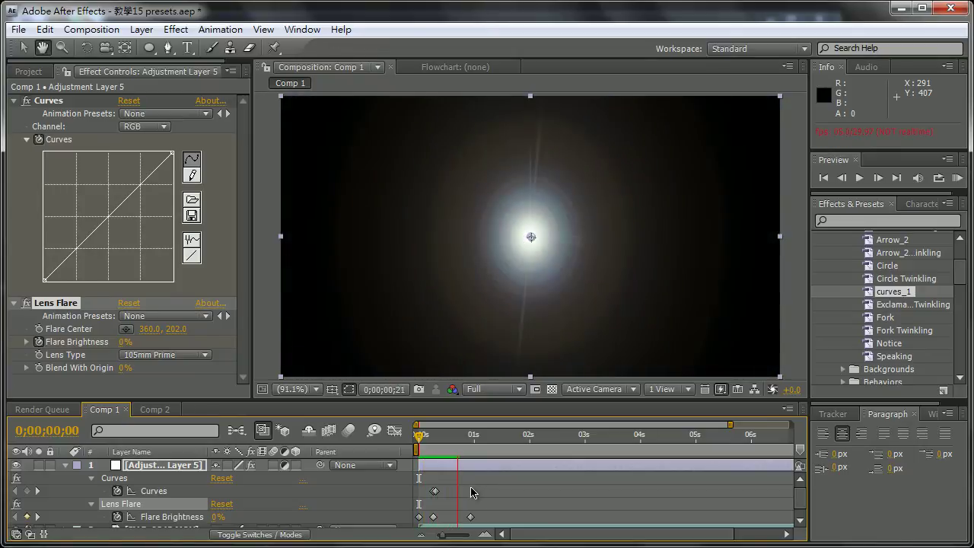
Stop the preview, return to frame 5, and select both the Lens Flare and Curves effects
{"action": "key", "text": "v"}
{"action": "mouse_move", "coordinate": [459, 439]}
{"action": "left_mouse_down"}
{"action": "mouse_move", "coordinate": [428, 441]}
{"action": "mouse_move", "coordinate": [457, 452]}
{"action": "mouse_move", "coordinate": [418, 449]}
{"action": "left_mouse_up"}
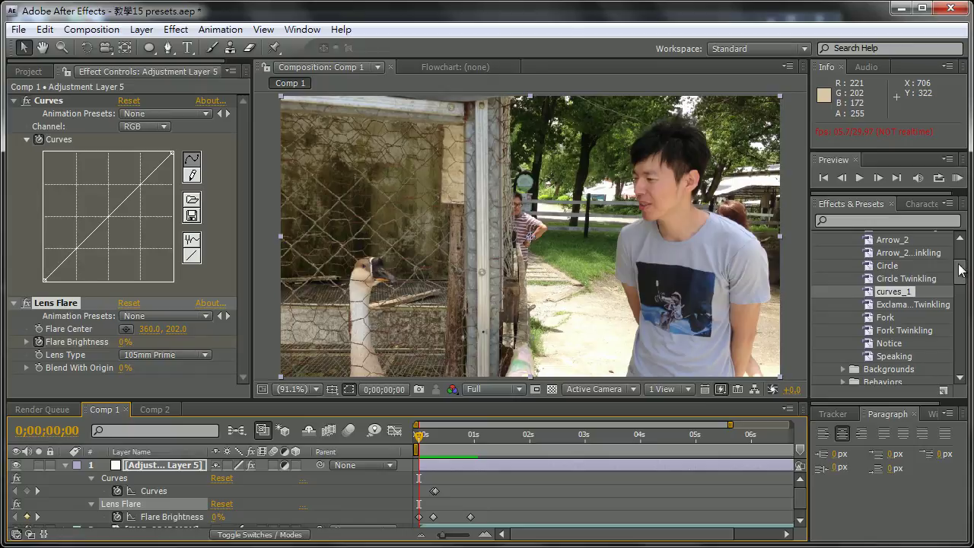
{"action": "left_click_drag", "start_coordinate": [959, 272], "coordinate": [959, 253]}
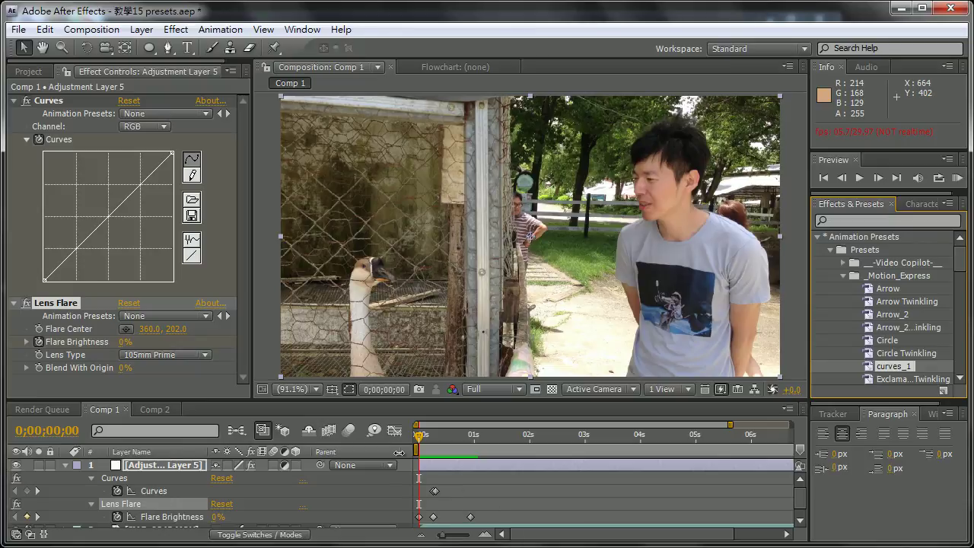
{"action": "left_click", "coordinate": [466, 487]}
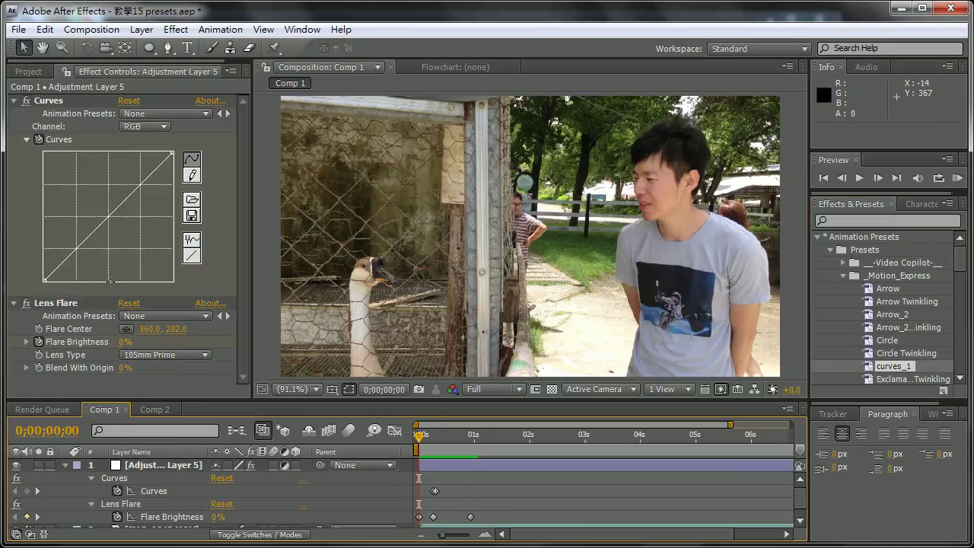
{"action": "left_click", "coordinate": [53, 304]}
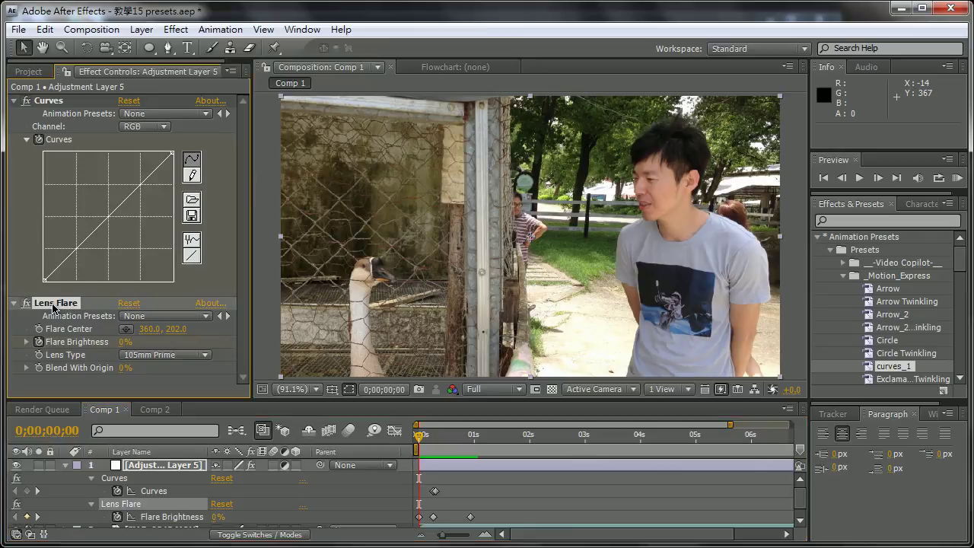
{"action": "left_click", "coordinate": [55, 102], "text": "ctrl"}
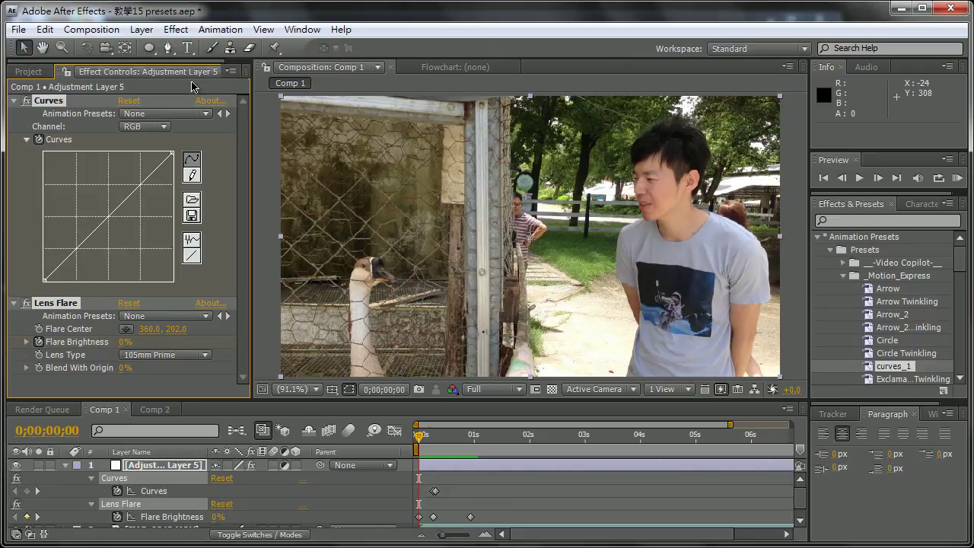
Save the keyframed Curves and Lens Flare effects as the animation preset 'Light Out.ffx' in _Motion_Express
{"action": "left_click", "coordinate": [943, 392]}
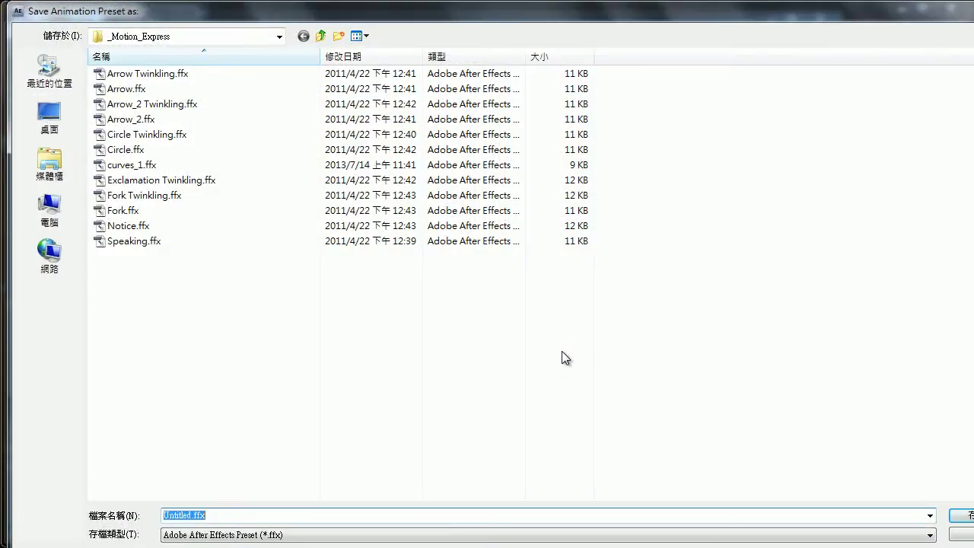
{"action": "key", "text": "End"}
{"action": "key", "text": "BackSpace"}
{"action": "key", "text": "BackSpace"}
{"action": "key", "text": "BackSpace"}
{"action": "key", "text": "BackSpace"}
{"action": "key", "text": "BackSpace"}
{"action": "left_click", "coordinate": [962, 516]}
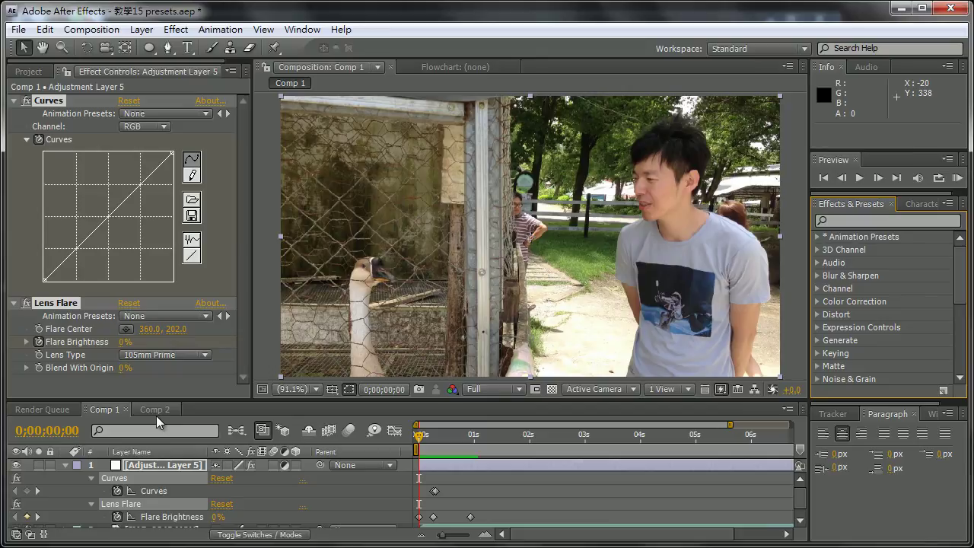
{"action": "left_click", "coordinate": [156, 410]}
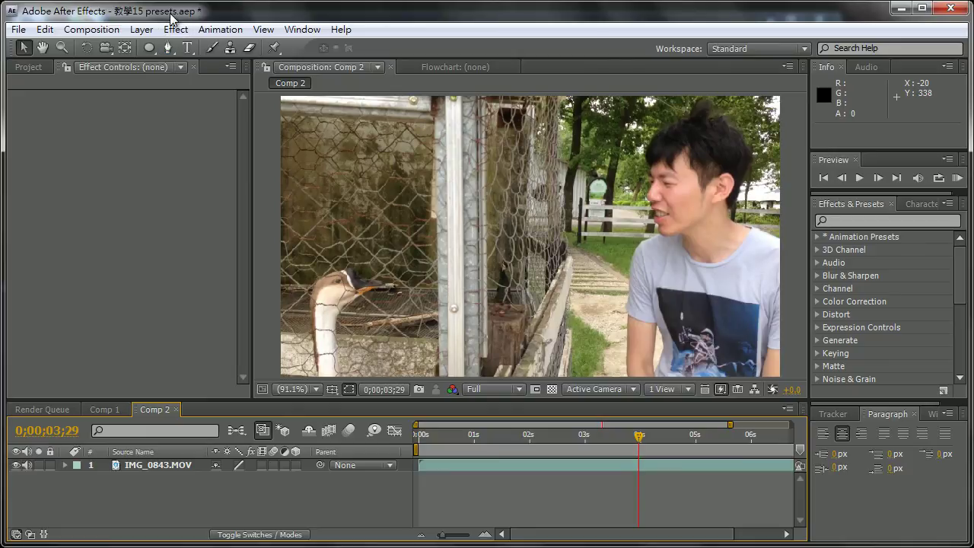
Add a new adjustment layer to Comp 2 and move the time to about 2 seconds
{"action": "left_click", "coordinate": [143, 30]}
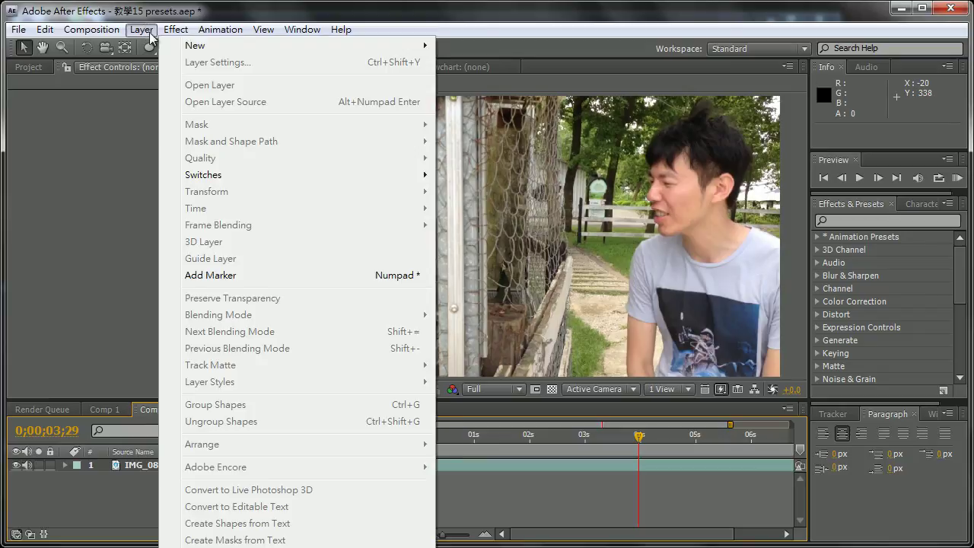
{"action": "mouse_move", "coordinate": [175, 46]}
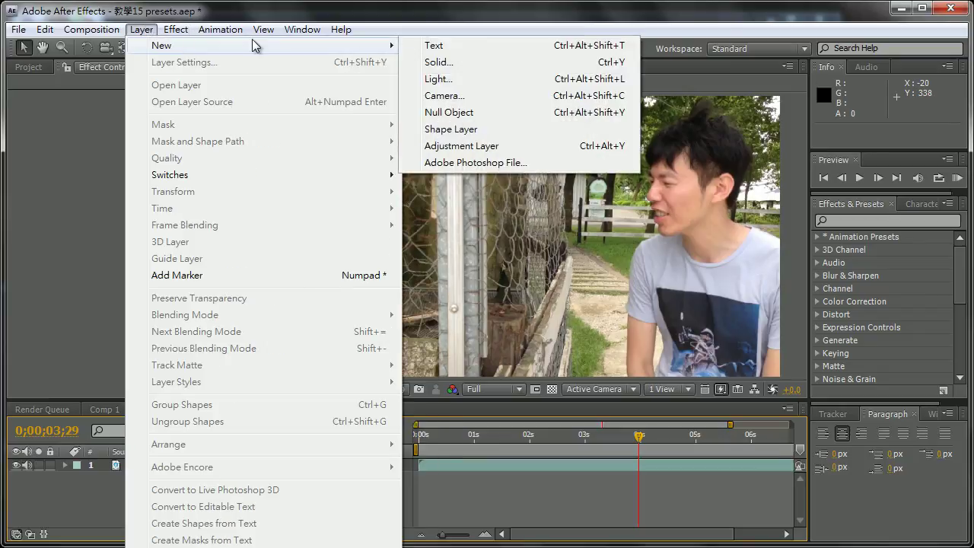
{"action": "left_click", "coordinate": [565, 151]}
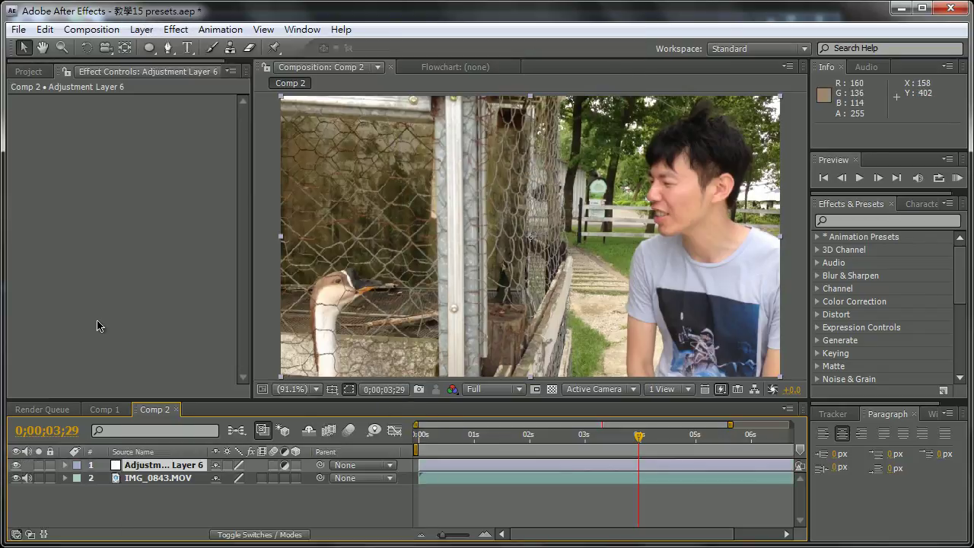
{"action": "left_click_drag", "start_coordinate": [548, 436], "coordinate": [584, 439]}
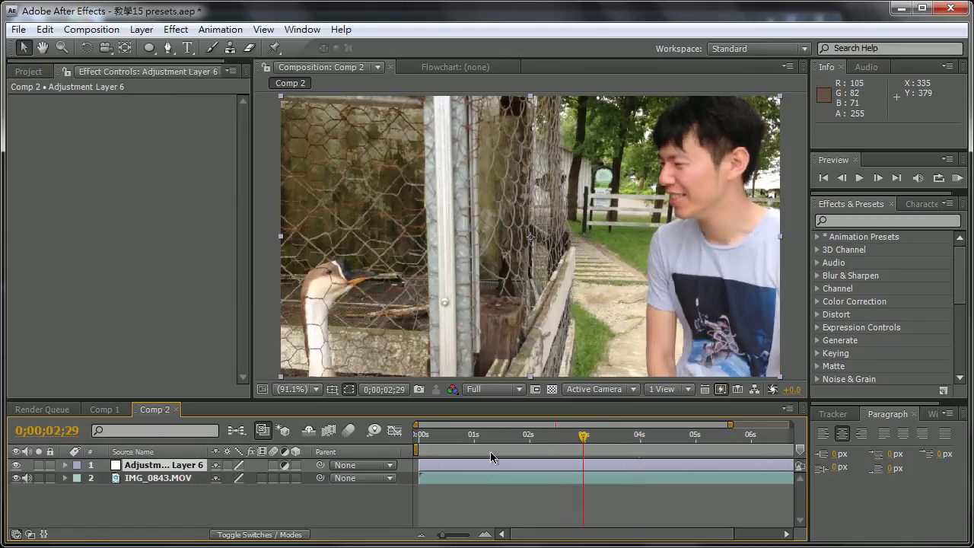
Locate the Light Out preset in the _Motion_Express folder and target Adjustment Layer 6
{"action": "left_click", "coordinate": [818, 238]}
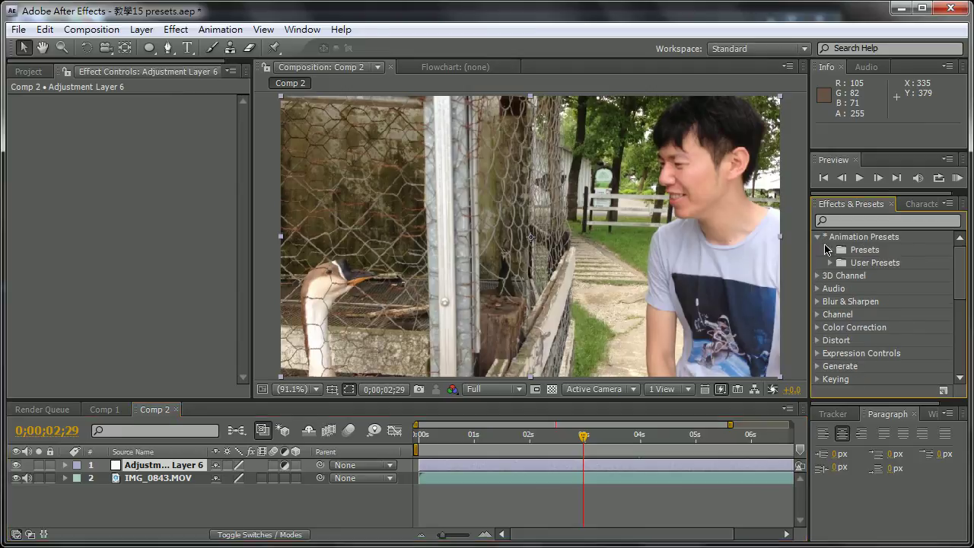
{"action": "left_click", "coordinate": [829, 250]}
{"action": "left_click", "coordinate": [841, 274]}
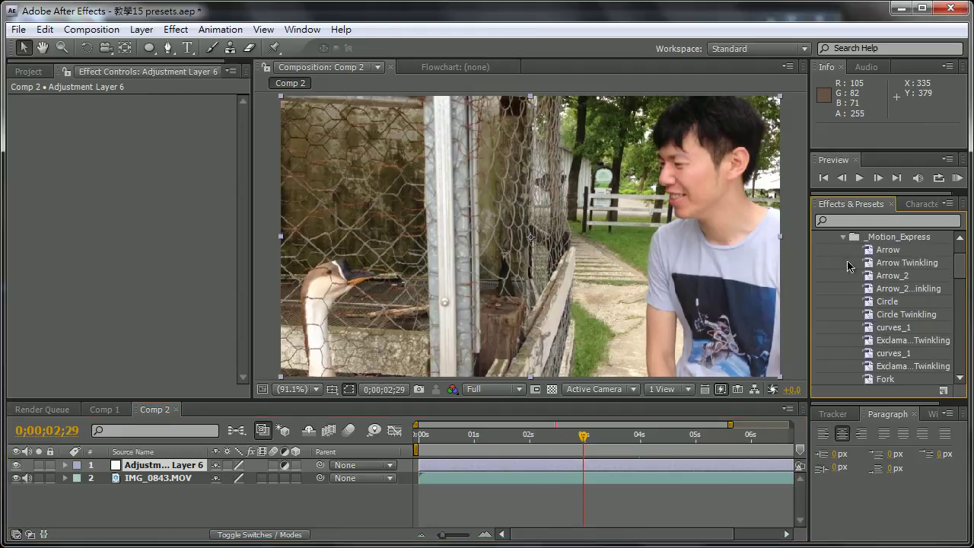
{"action": "scroll", "coordinate": [960, 280], "scroll_direction": "down", "scroll_amount": 3}
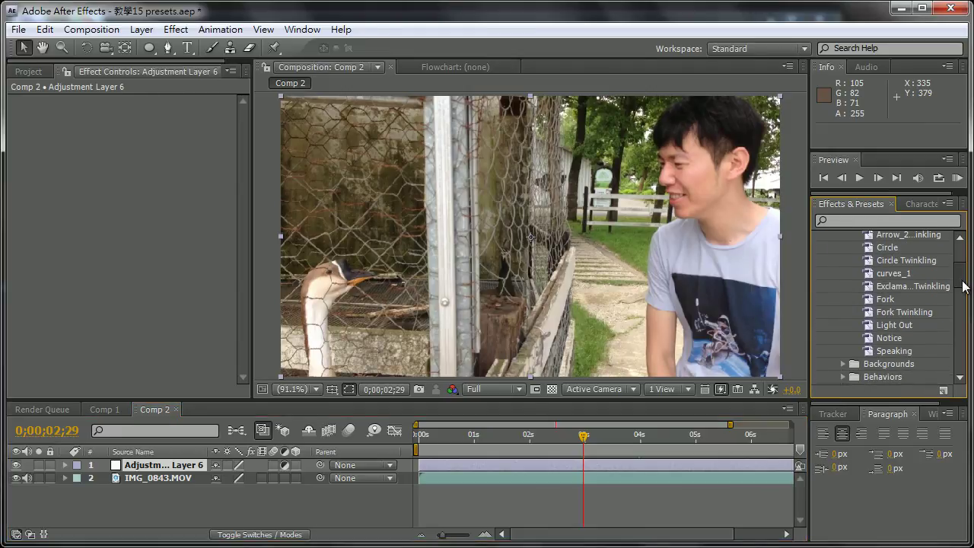
{"action": "left_click", "coordinate": [894, 327]}
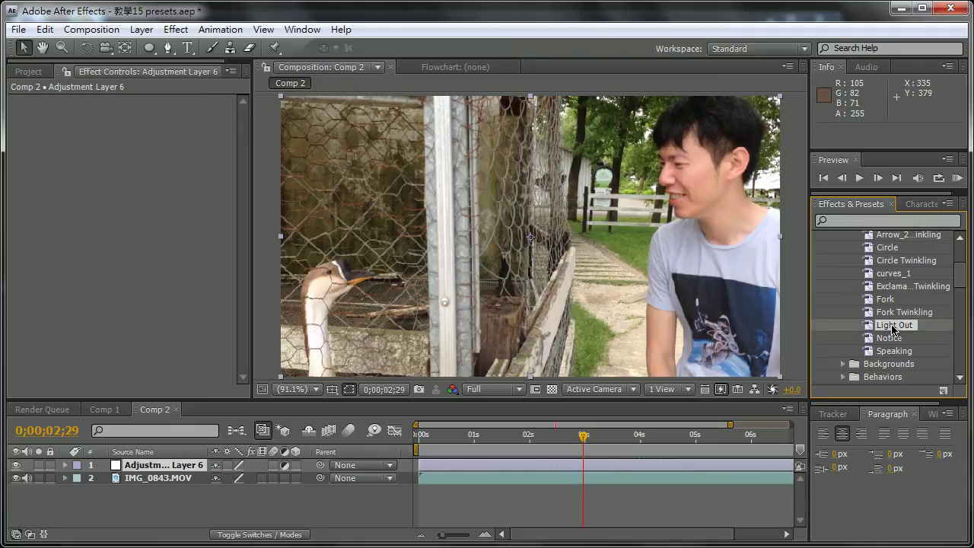
{"action": "left_click", "coordinate": [140, 465]}
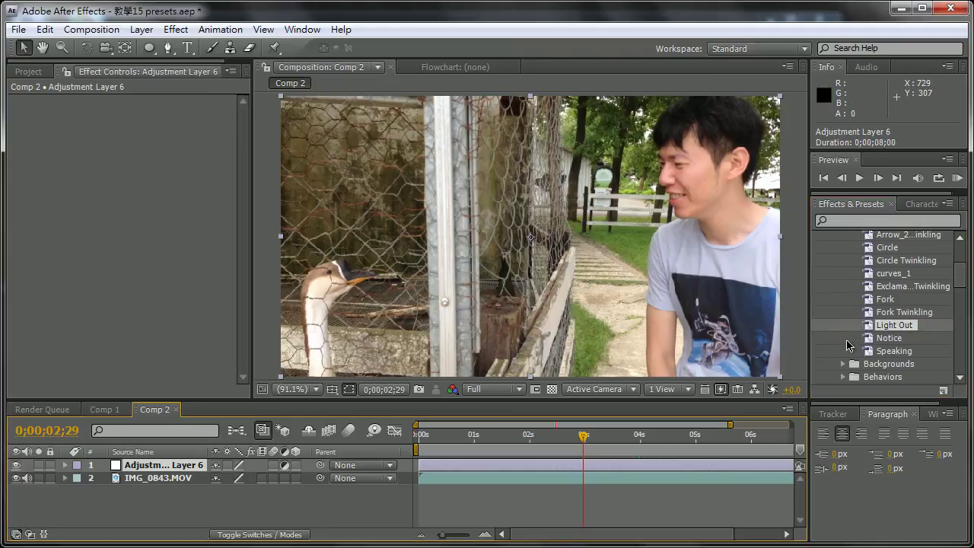
Apply the Light Out preset to Adjustment Layer 6 and preview the flash in Comp 2
{"action": "left_click_drag", "start_coordinate": [900, 327], "coordinate": [163, 465]}
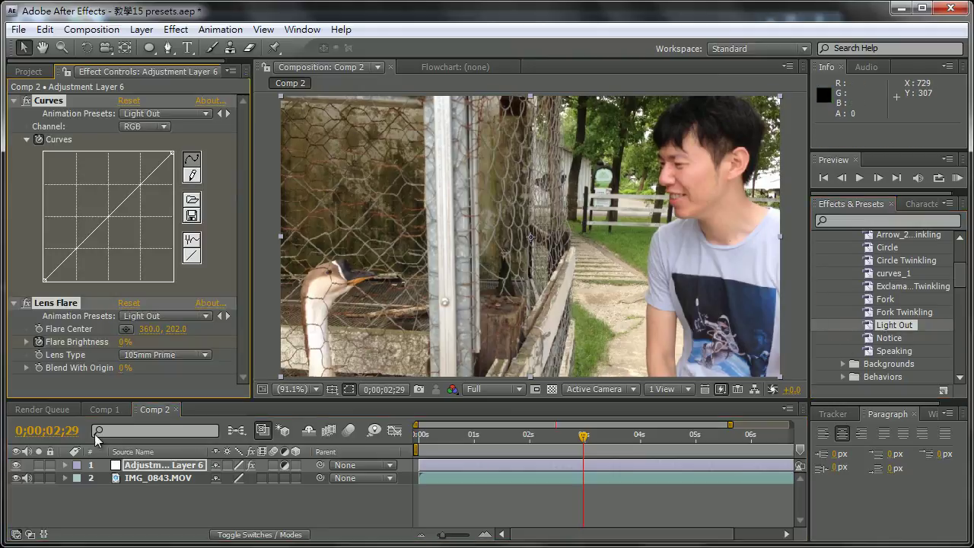
{"action": "key", "text": "space"}
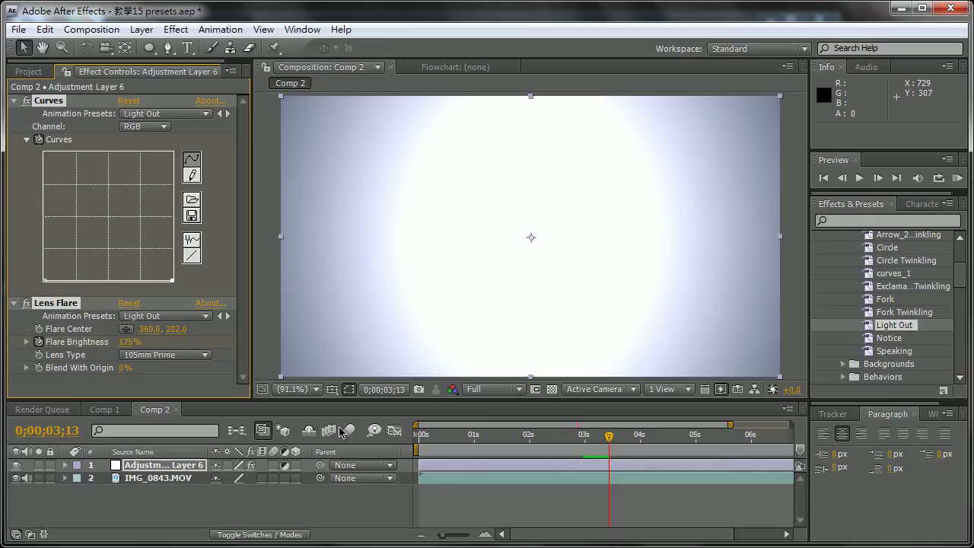
{"action": "left_click", "coordinate": [188, 467]}
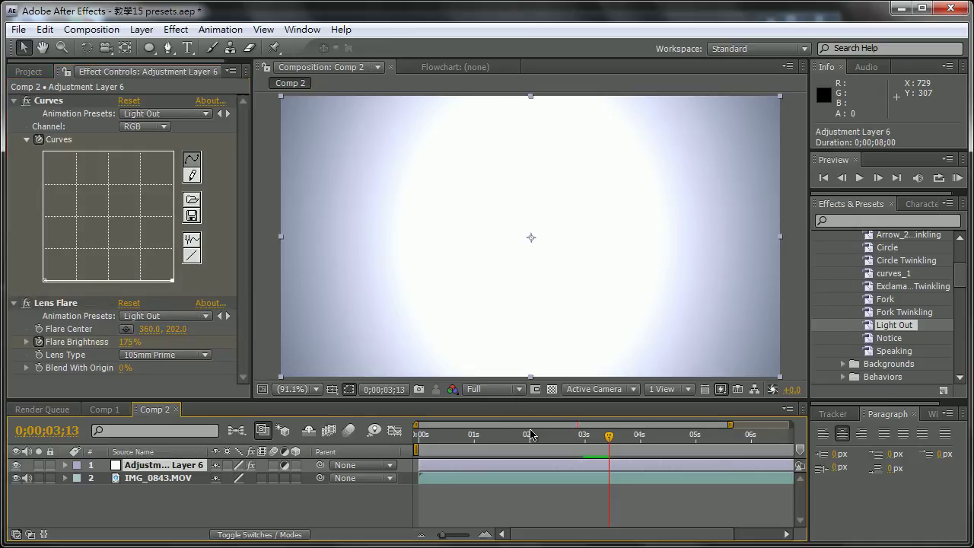
Reveal Adjustment Layer 6's keyframes at 0;00;02;29, then switch to Comp 1 to compare
{"action": "key", "text": "u"}
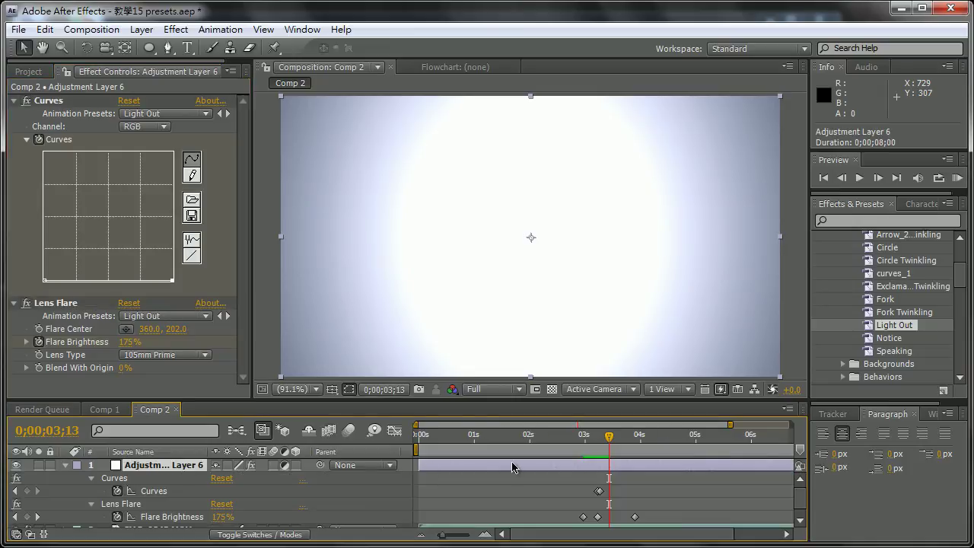
{"action": "left_click", "coordinate": [581, 437]}
{"action": "left_click_drag", "start_coordinate": [582, 439], "coordinate": [584, 439]}
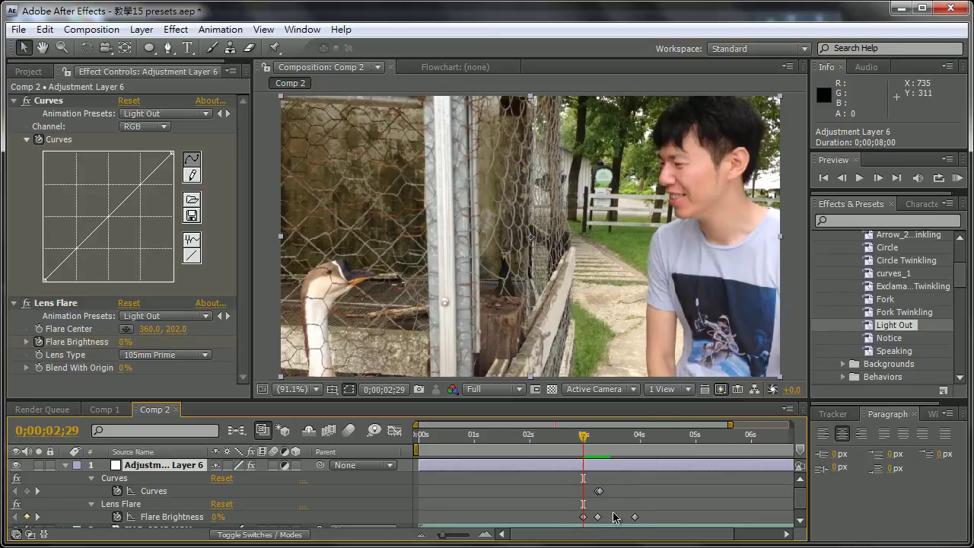
{"action": "left_click", "coordinate": [103, 411]}
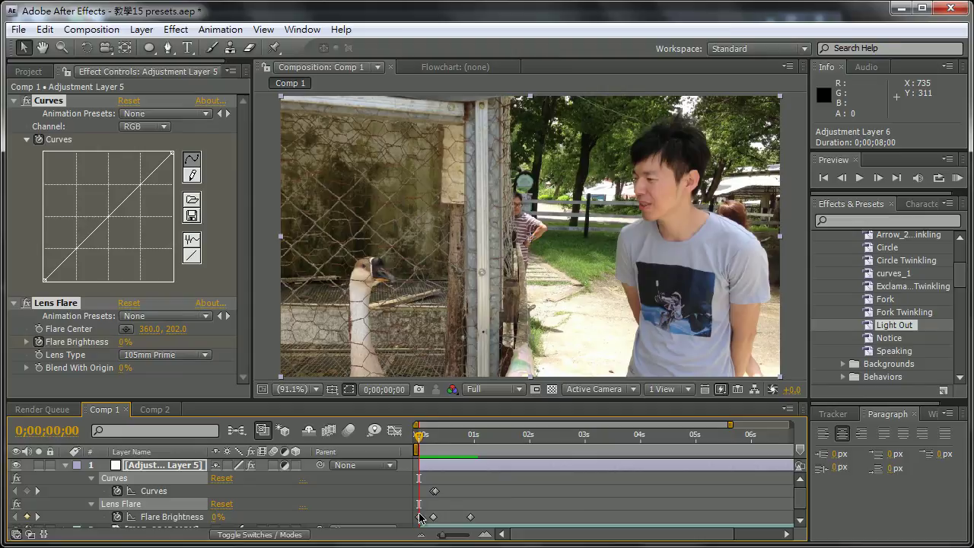
Compare Comp 1 and Comp 2 back and forth, ending on Comp 2 near 0;00;02;29
{"action": "left_click", "coordinate": [155, 410]}
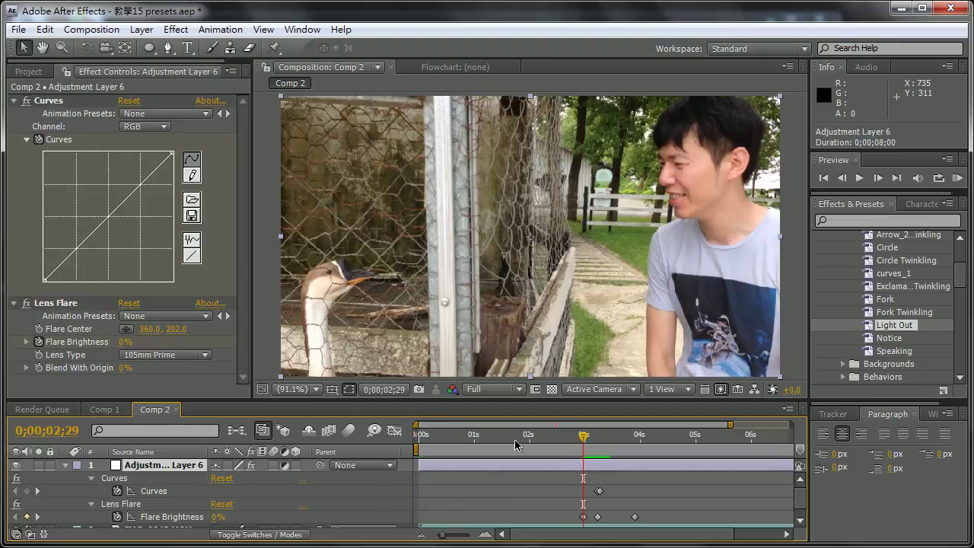
{"action": "left_click", "coordinate": [111, 410]}
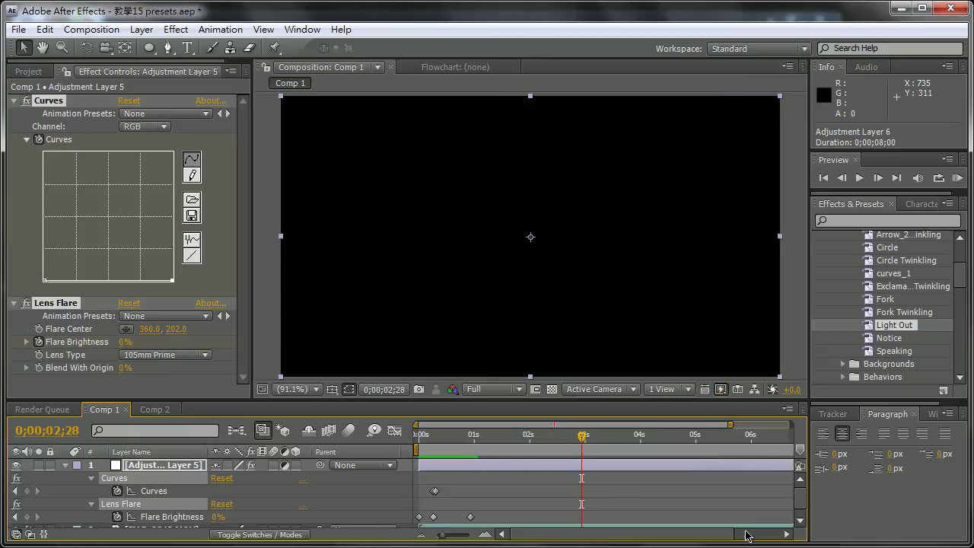
{"action": "left_click", "coordinate": [154, 410]}
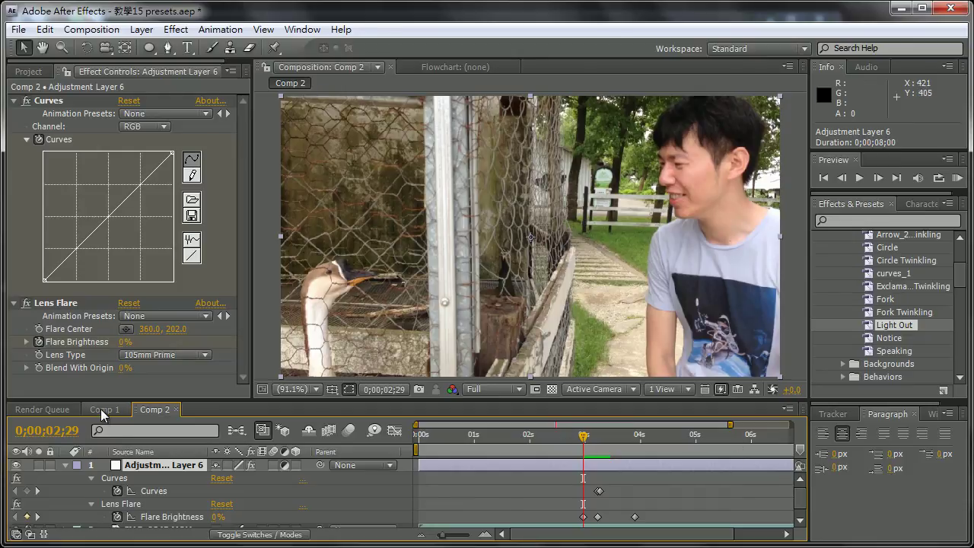
{"action": "left_click", "coordinate": [103, 413]}
{"action": "left_click", "coordinate": [419, 436]}
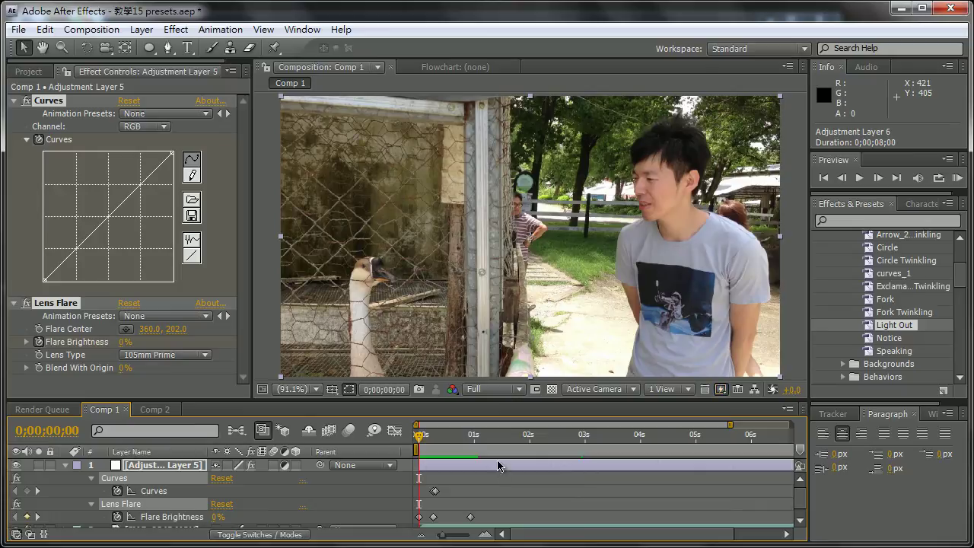
{"action": "left_click", "coordinate": [154, 410]}
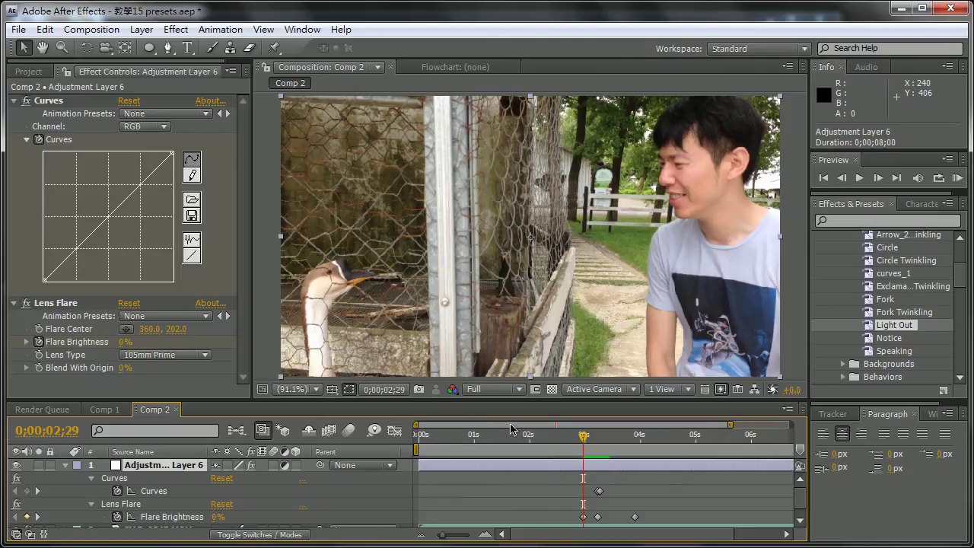
{"action": "left_click_drag", "start_coordinate": [584, 437], "coordinate": [585, 439]}
{"action": "left_click", "coordinate": [176, 29]}
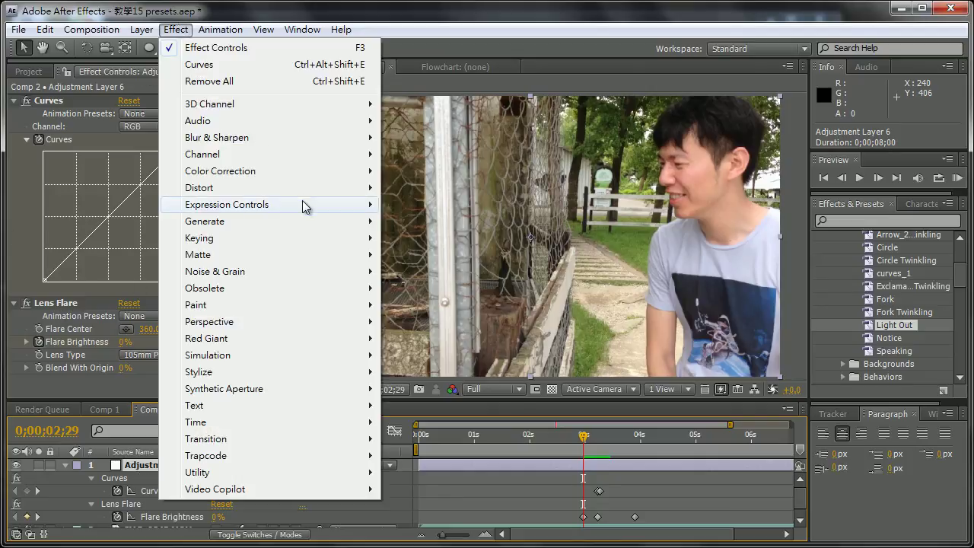
{"action": "mouse_move", "coordinate": [251, 209]}
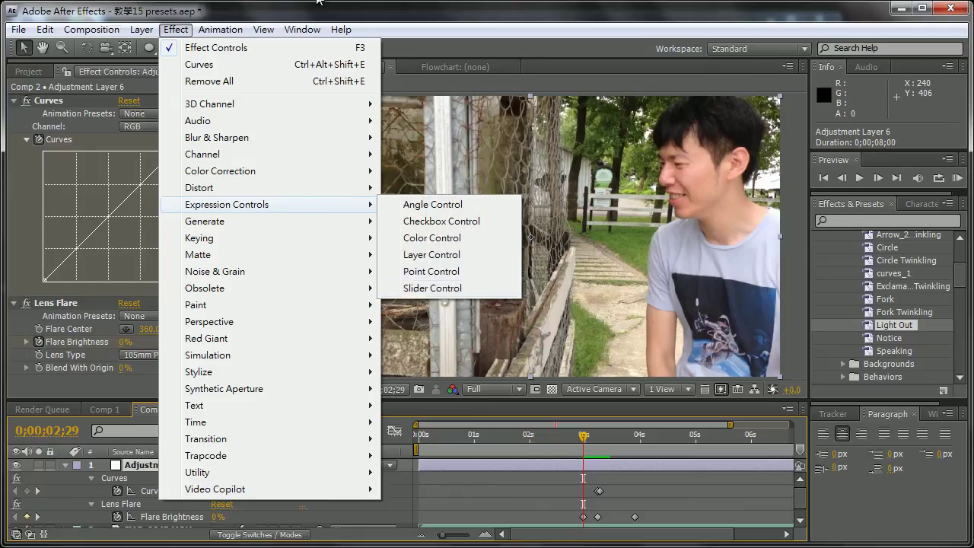
{"action": "left_click", "coordinate": [282, 518]}
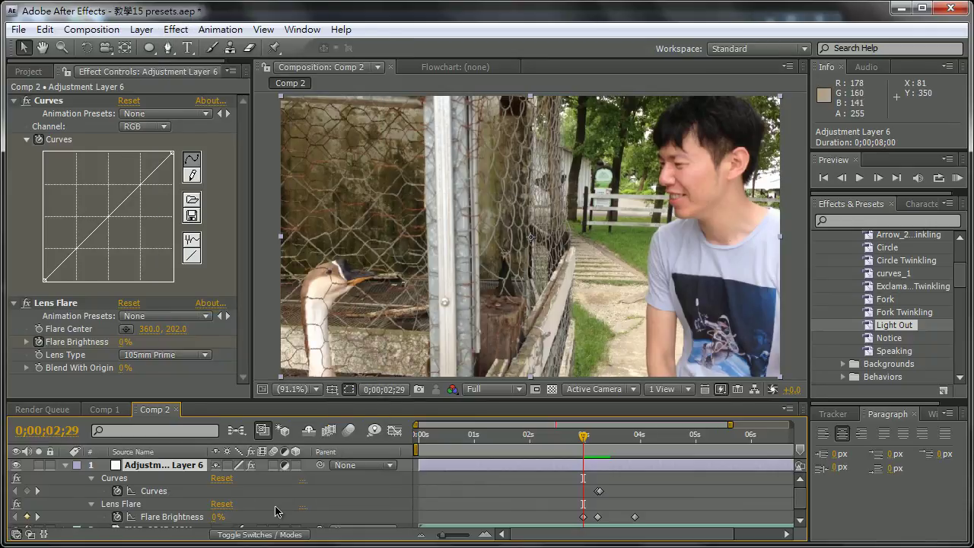